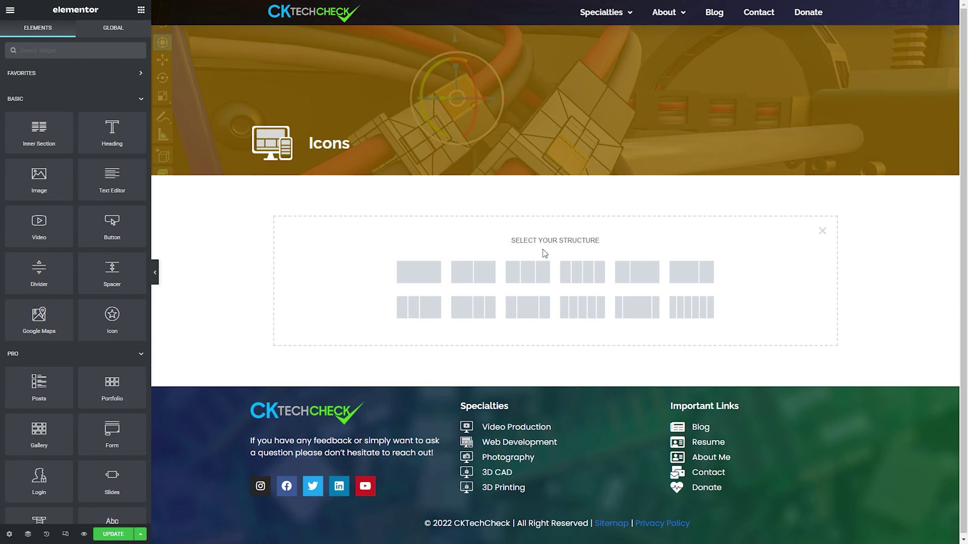
# Insert a four-column section below the Icons banner with a top margin of 40
pyautogui.click(574, 274)
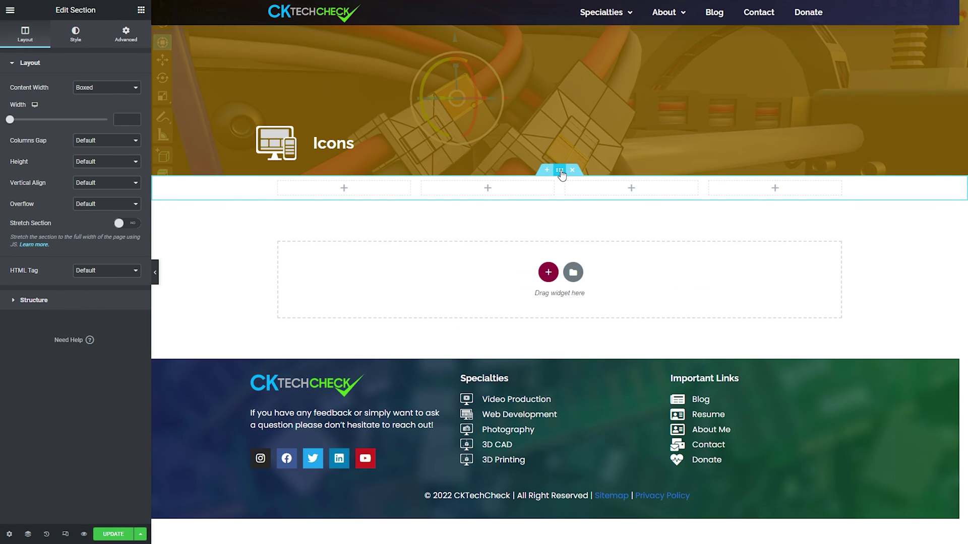
pyautogui.click(108, 47)
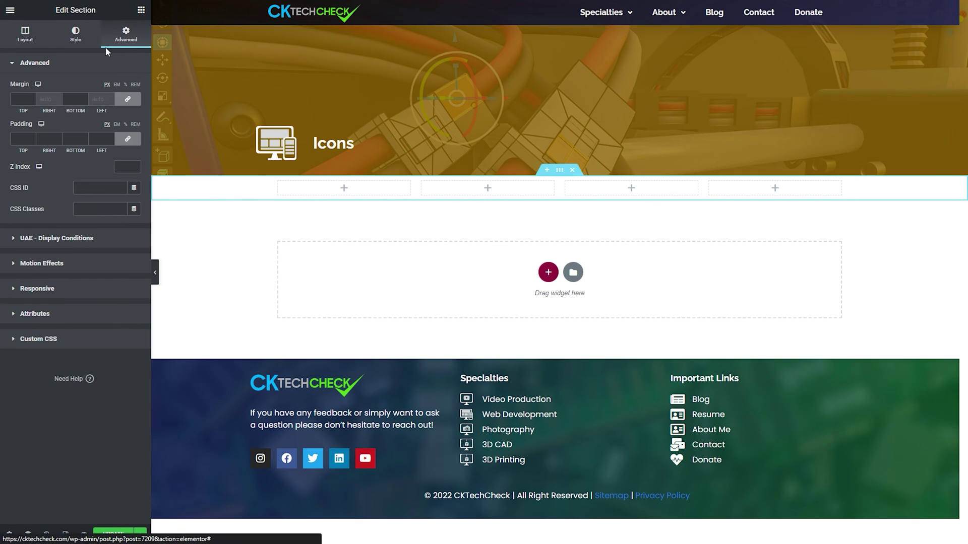
pyautogui.click(22, 99)
pyautogui.write('40')
# Place a star Icon widget in column one and set its View to Stacked
pyautogui.click(141, 11)
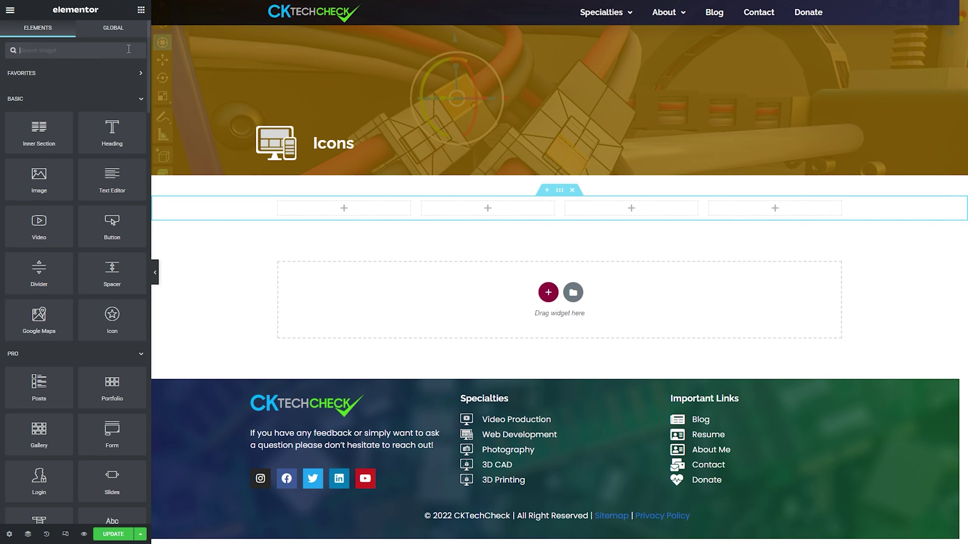
pyautogui.moveTo(111, 317); pyautogui.dragTo(368, 209)
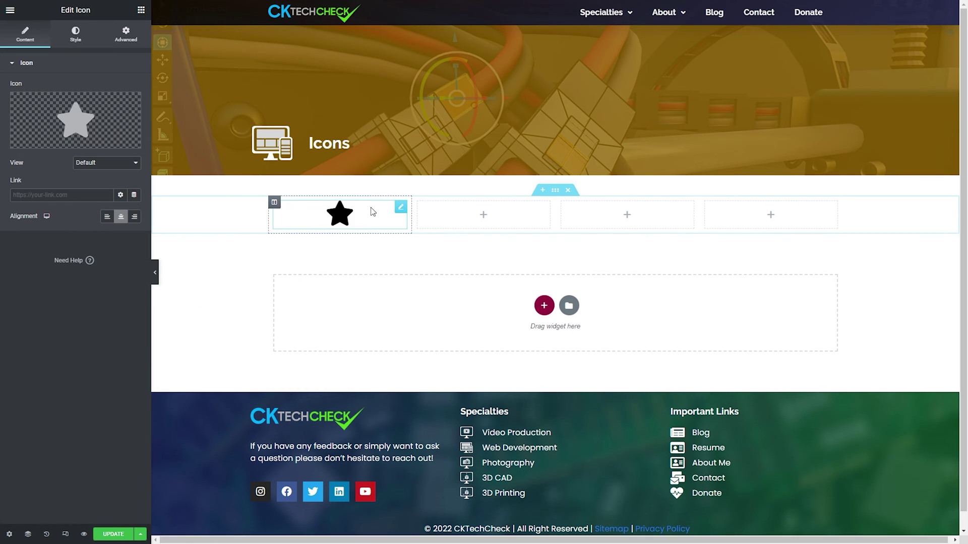
pyautogui.click(112, 164)
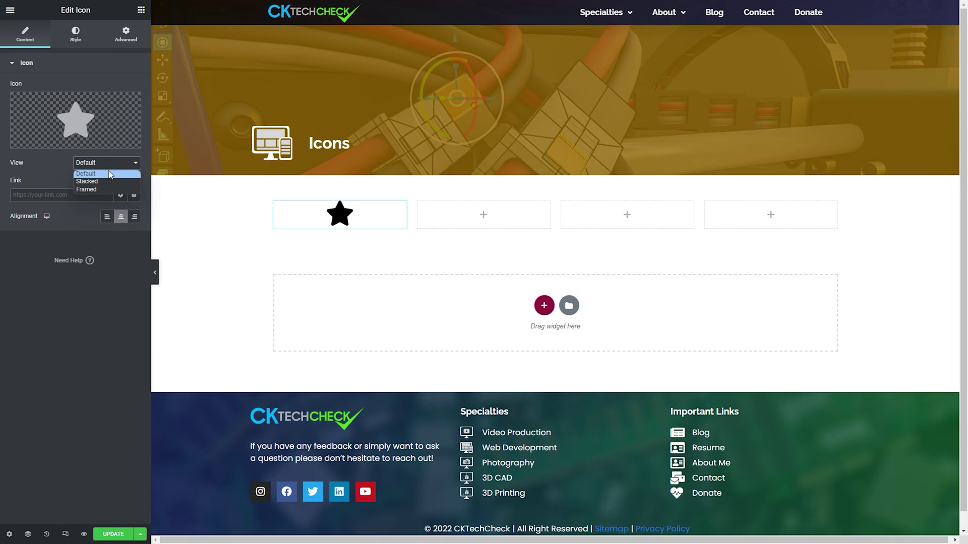
pyautogui.click(101, 190)
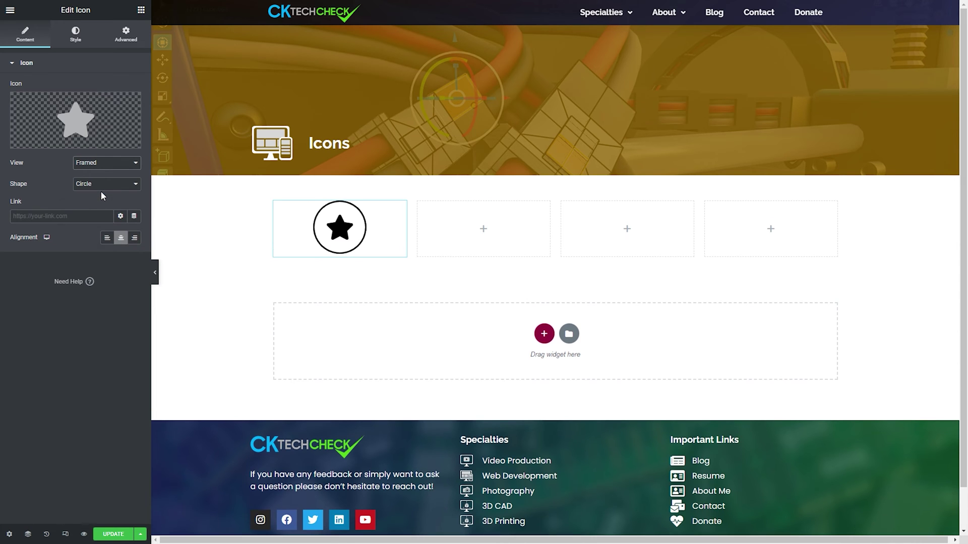
pyautogui.click(101, 170)
pyautogui.click(101, 181)
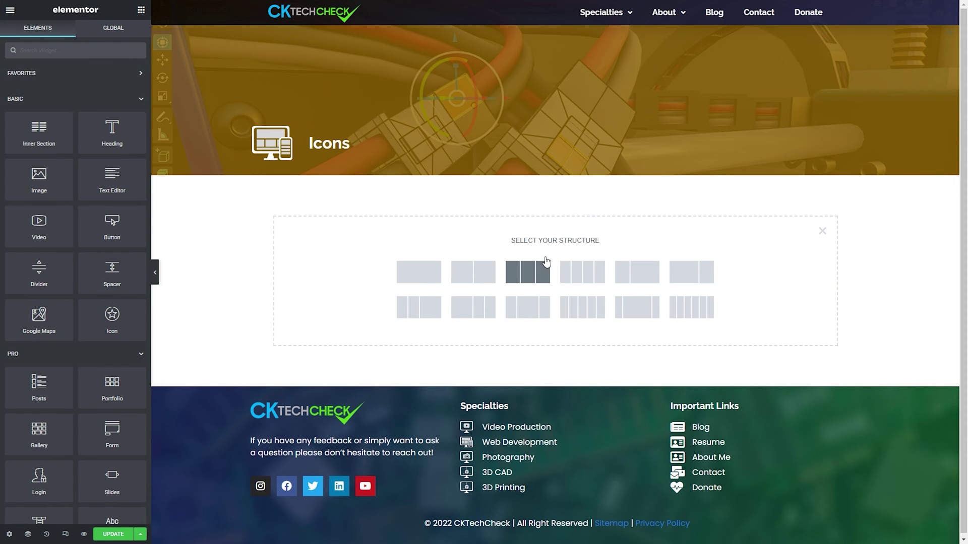
# Insert a new four-column section with a margin of 60
pyautogui.click(569, 271)
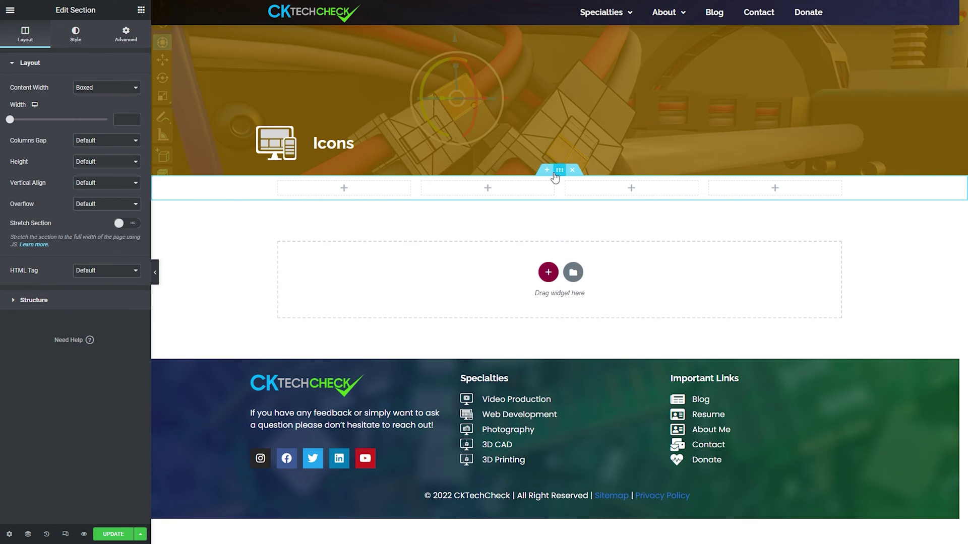
pyautogui.click(128, 45)
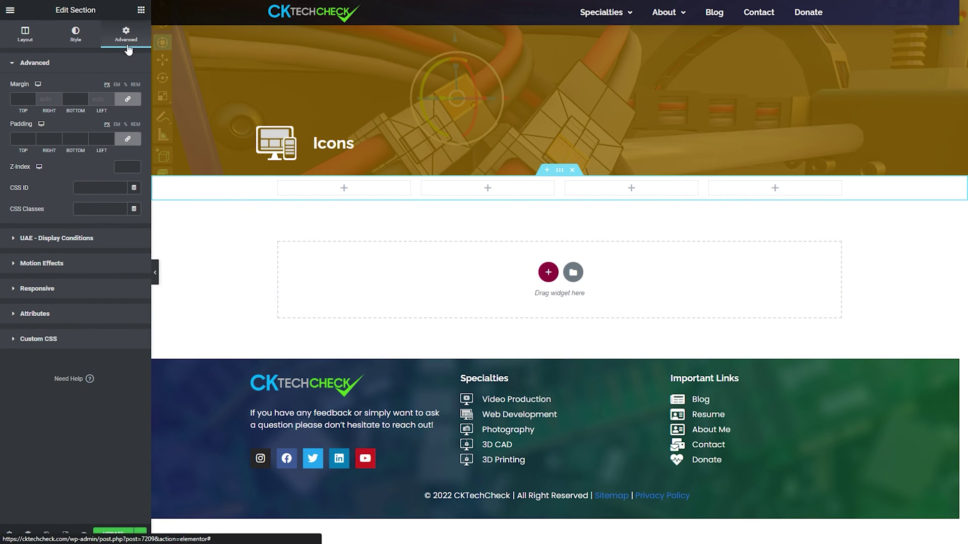
pyautogui.click(17, 99)
pyautogui.write('60')
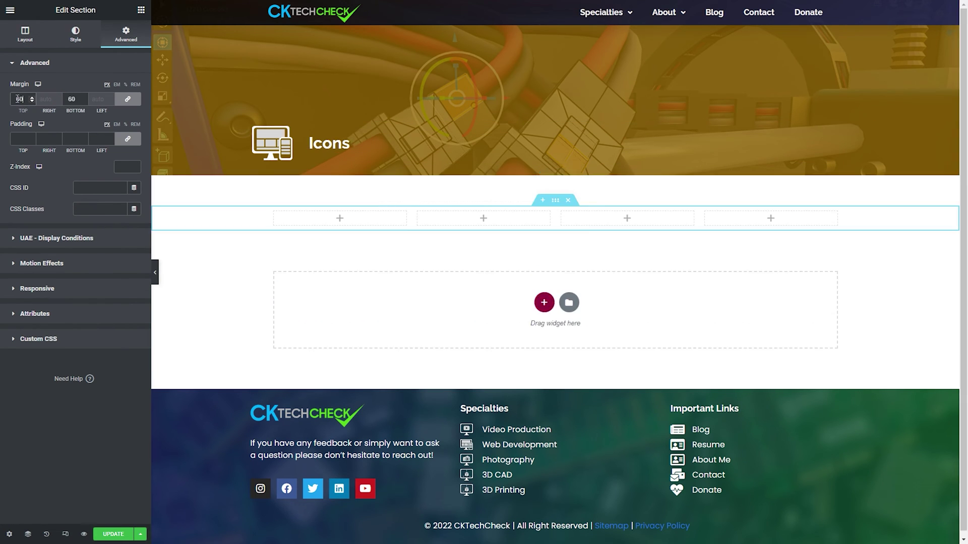
# Add an Icon widget in column one using yt_studio_logo.svg, enlarged to size 163
pyautogui.click(141, 12)
pyautogui.moveTo(119, 330); pyautogui.dragTo(359, 223)
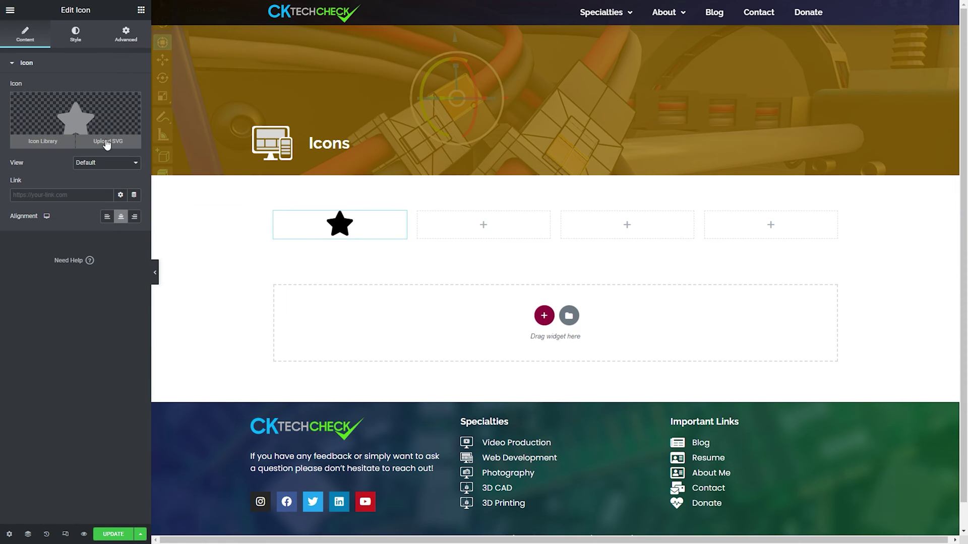
pyautogui.click(107, 146)
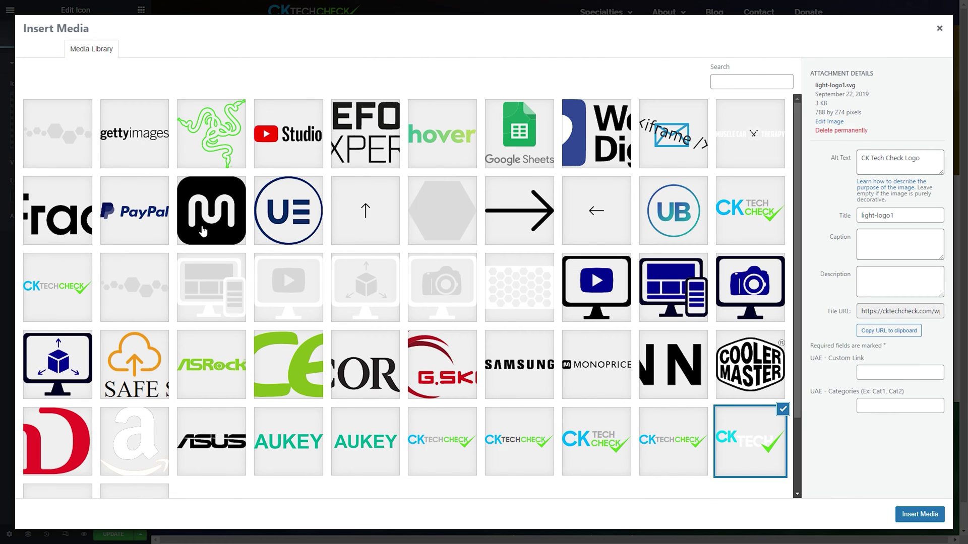
pyautogui.click(282, 157)
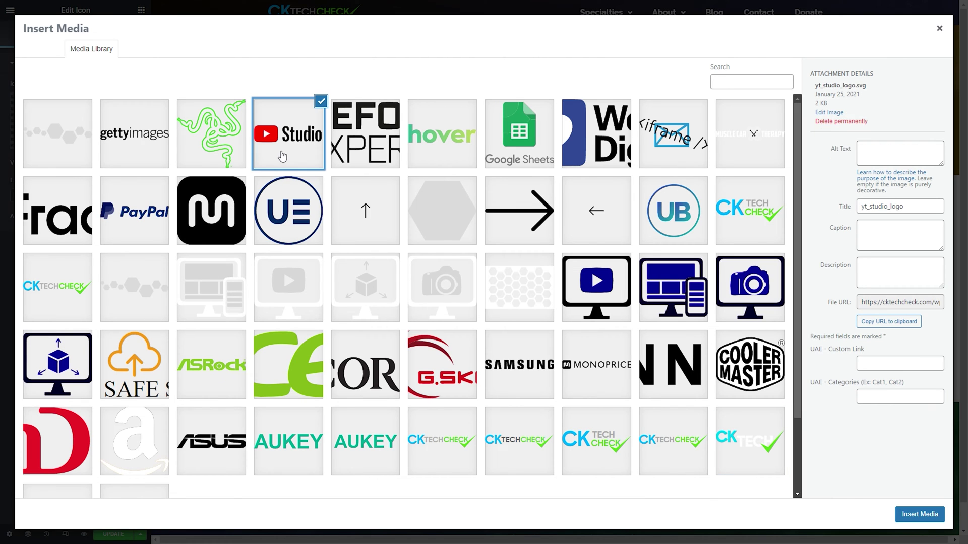
pyautogui.click(903, 520)
pyautogui.click(76, 35)
pyautogui.moveTo(24, 149); pyautogui.dragTo(63, 163)
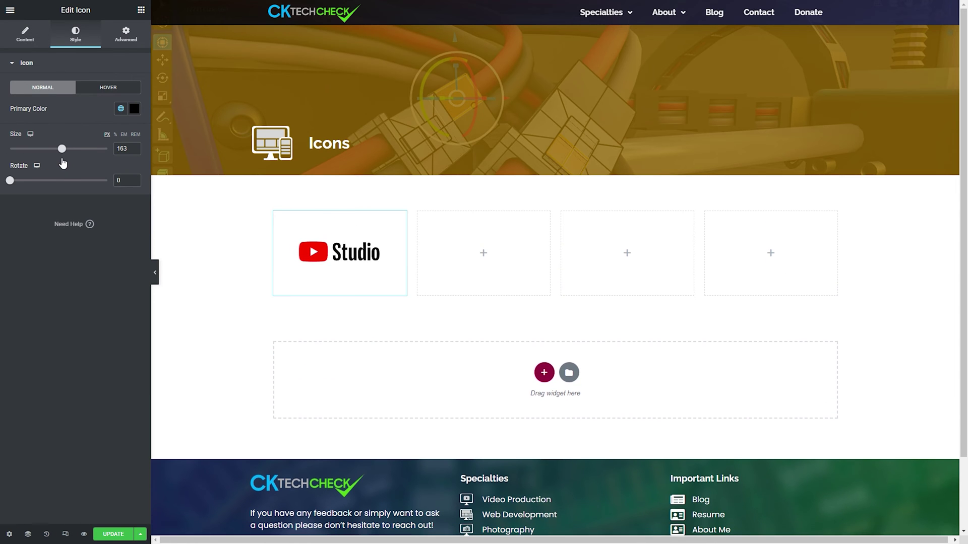
# Add an Icon widget in column two with the uploaded Fractal logo SVG at size 164
pyautogui.click(142, 7)
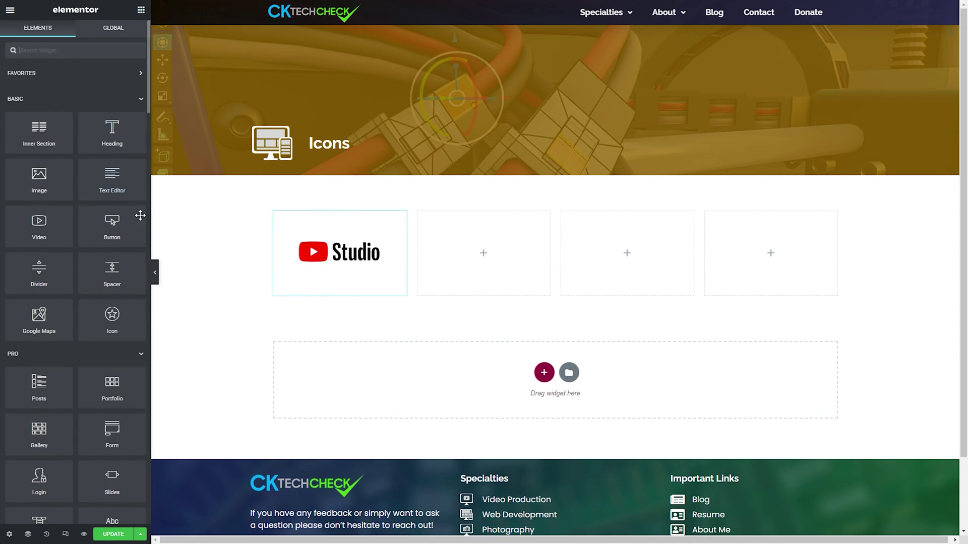
pyautogui.moveTo(115, 317); pyautogui.dragTo(492, 268)
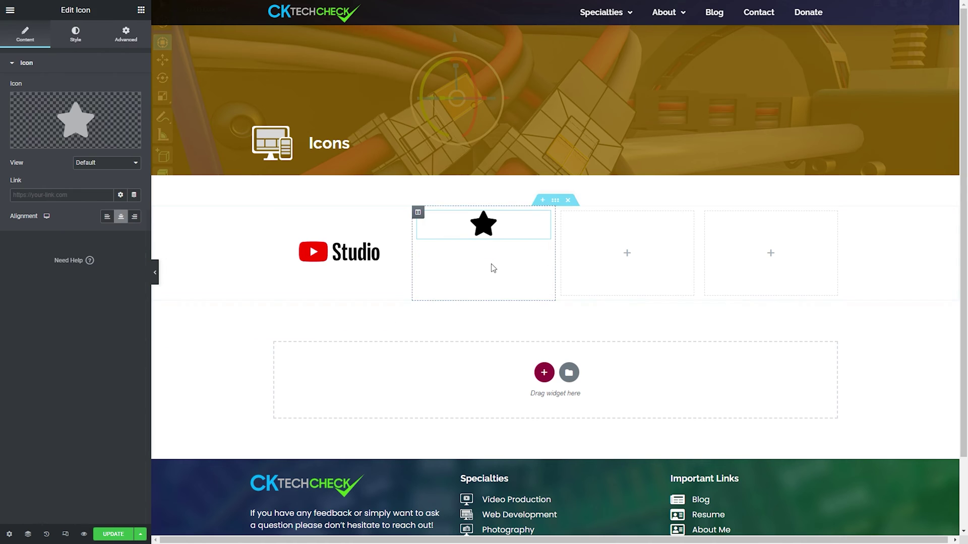
pyautogui.click(99, 141)
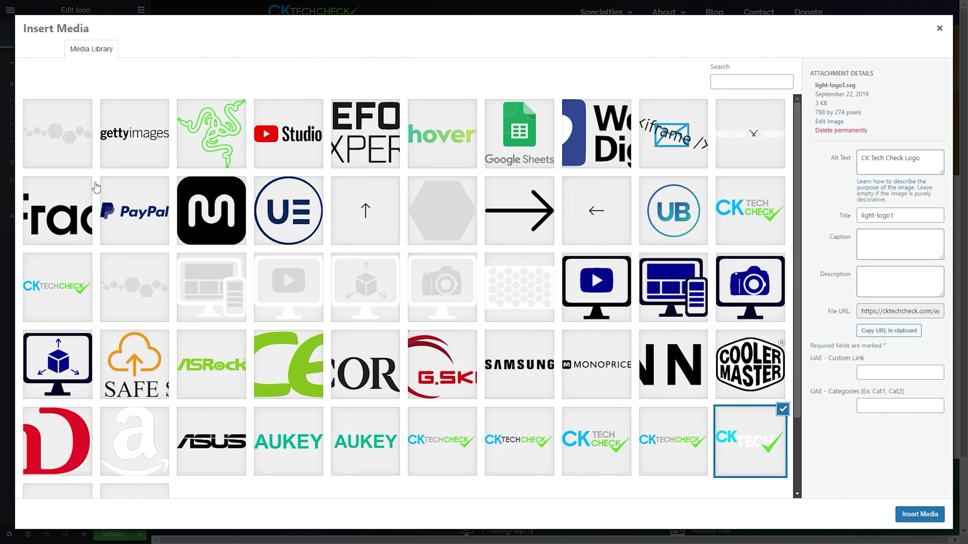
pyautogui.click(73, 211)
pyautogui.click(918, 514)
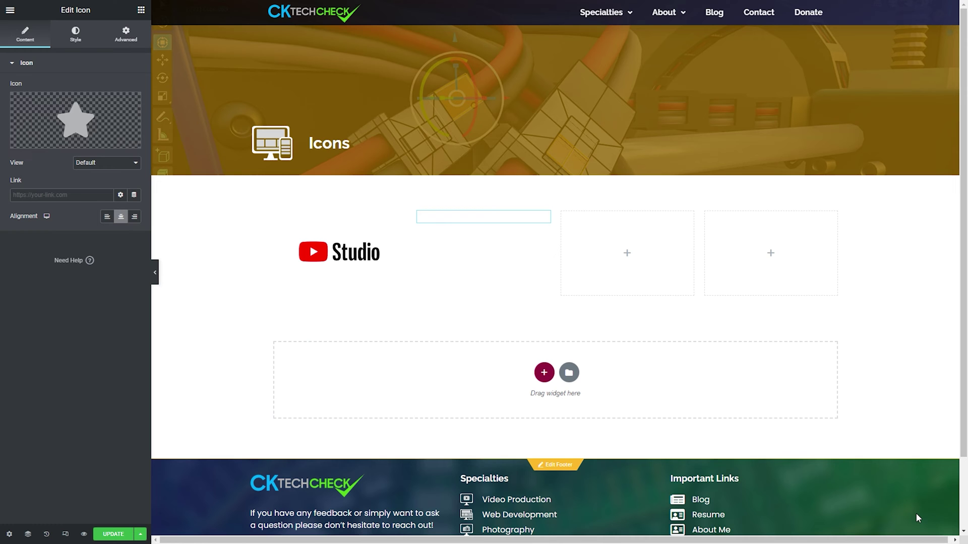
pyautogui.click(75, 35)
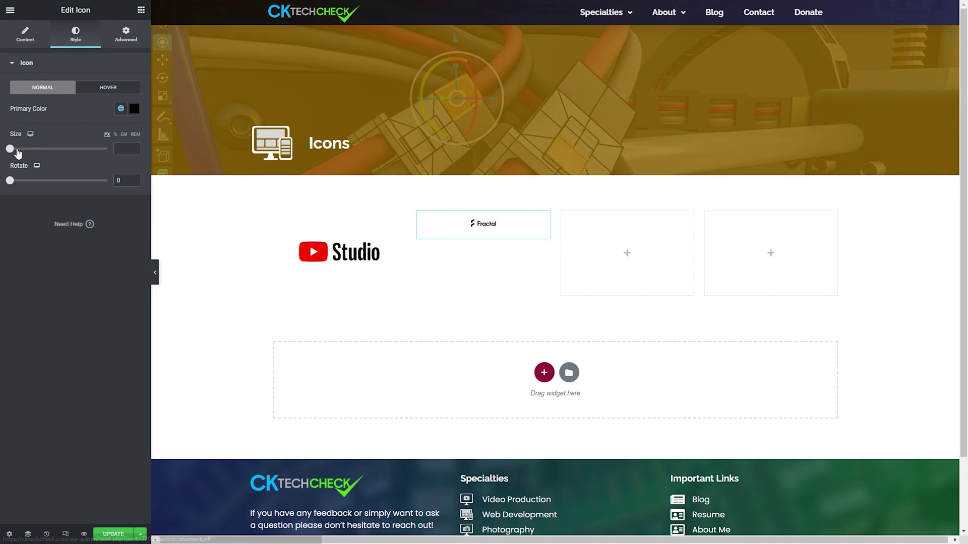
pyautogui.moveTo(14, 150); pyautogui.dragTo(64, 160)
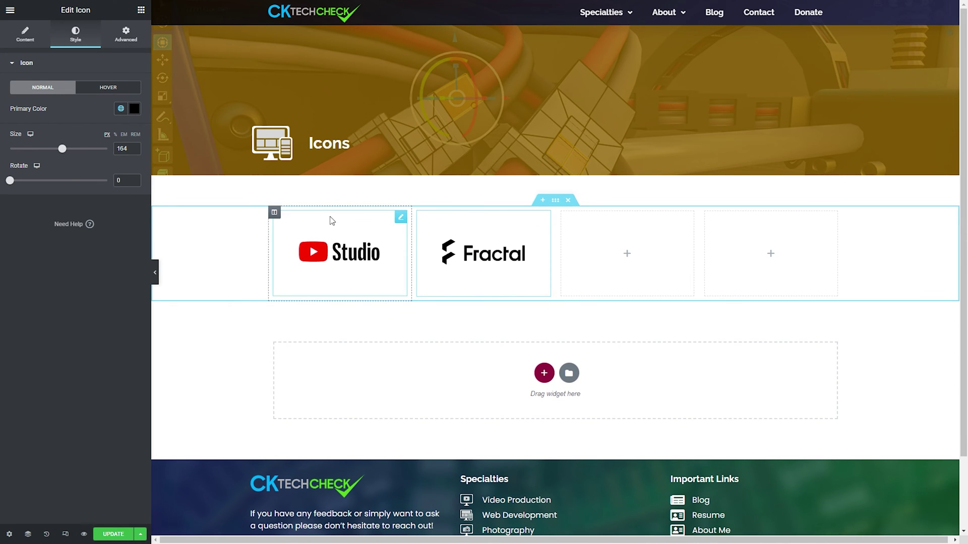
# Give the YouTube Studio column a Classic background of blue Saved Color #16
pyautogui.click(272, 213)
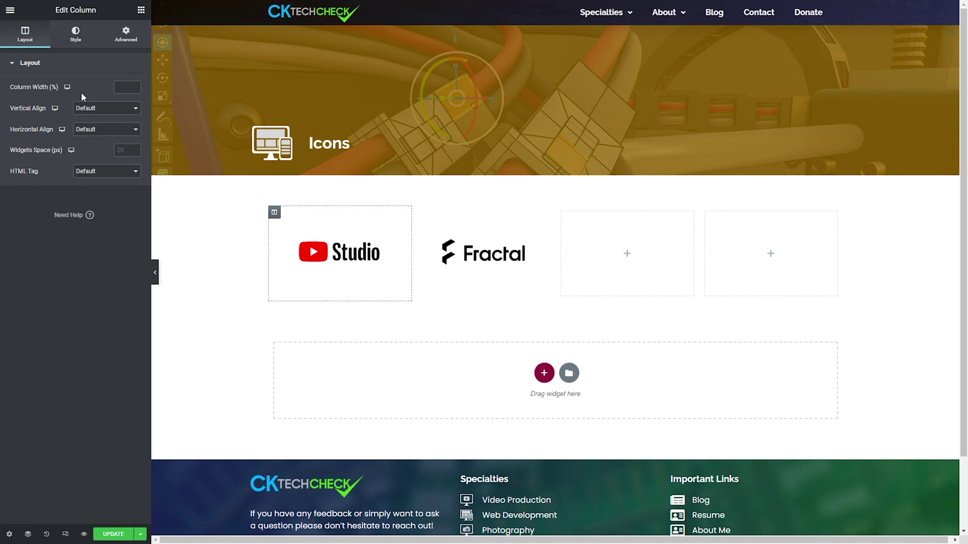
pyautogui.click(75, 41)
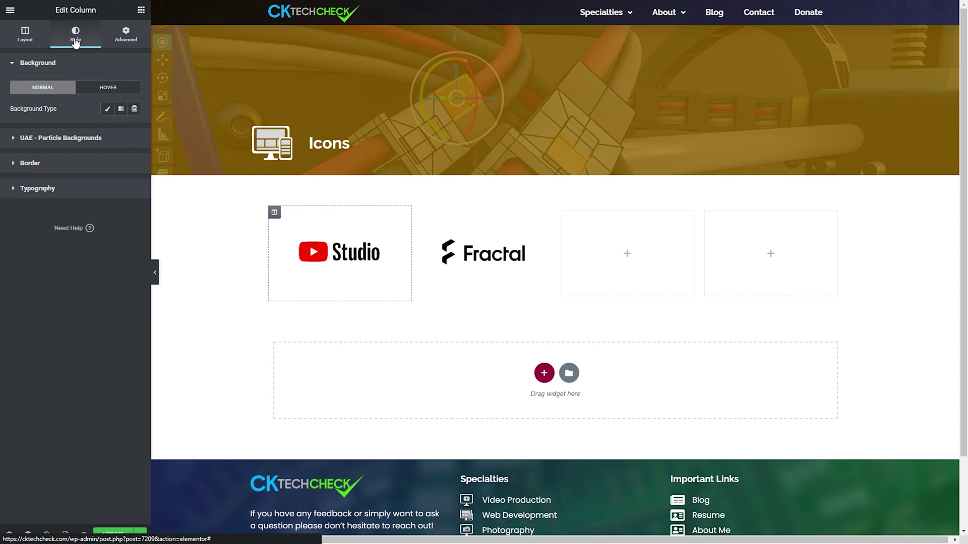
pyautogui.click(106, 109)
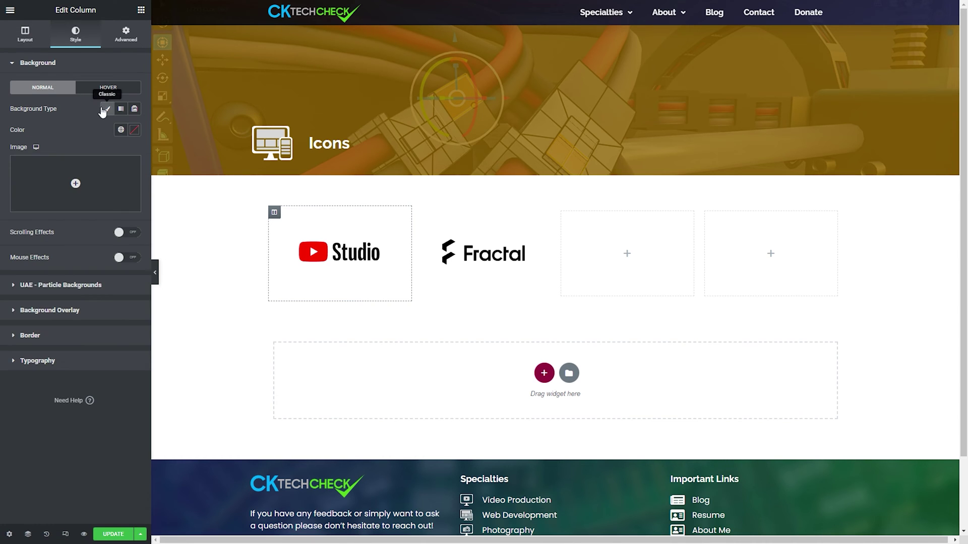
pyautogui.click(120, 130)
pyautogui.scroll(-5, 98, 196)
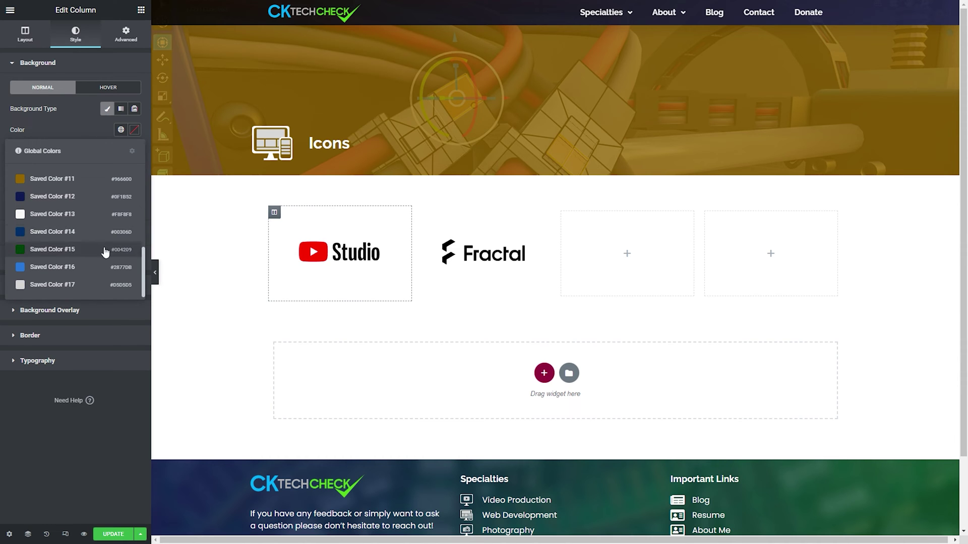
pyautogui.click(97, 268)
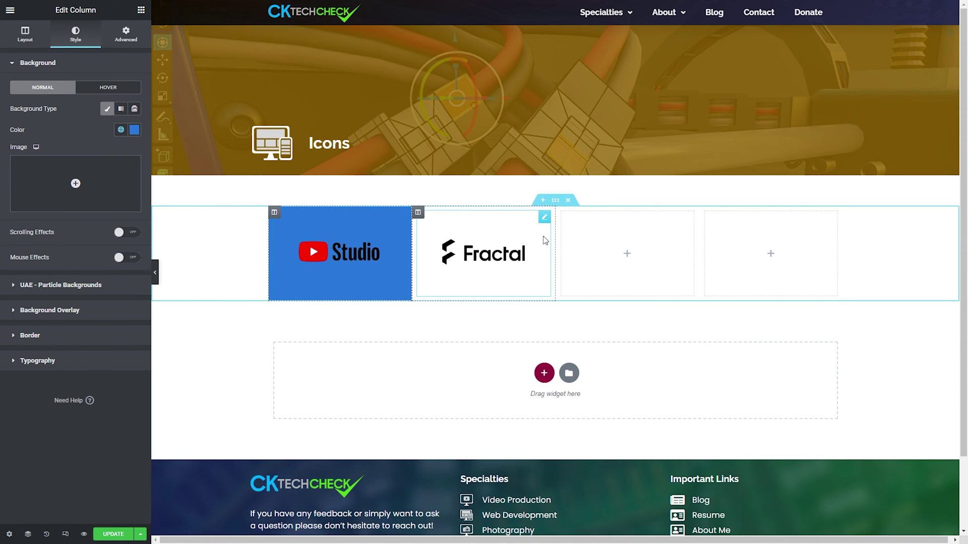
pyautogui.click(141, 10)
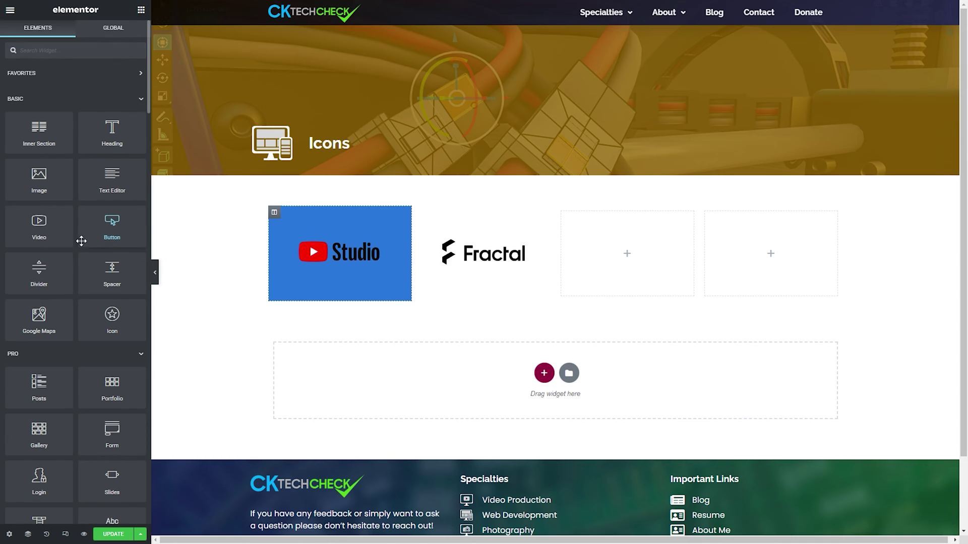
# Place the Western Digital logo SVG as an icon in column three at size 164
pyautogui.moveTo(120, 332); pyautogui.dragTo(652, 262)
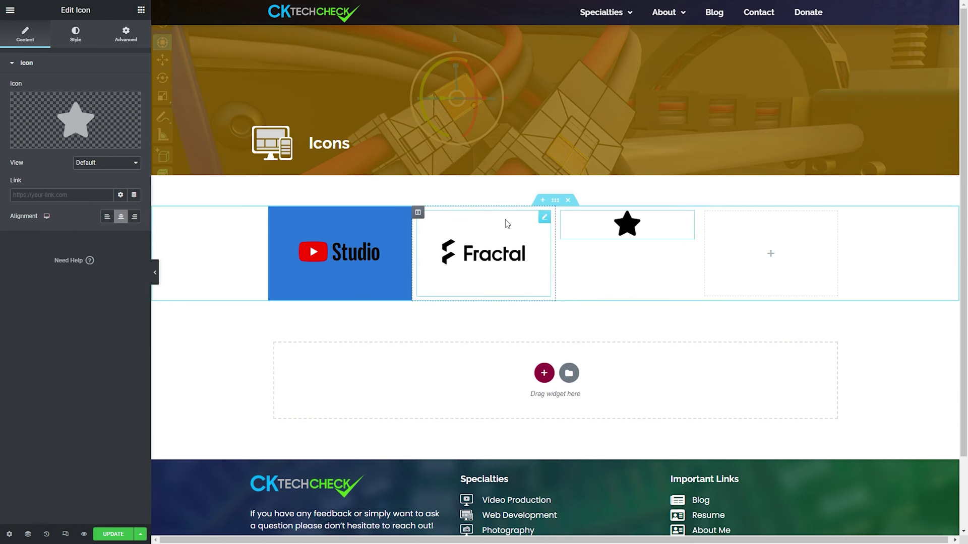
pyautogui.click(103, 143)
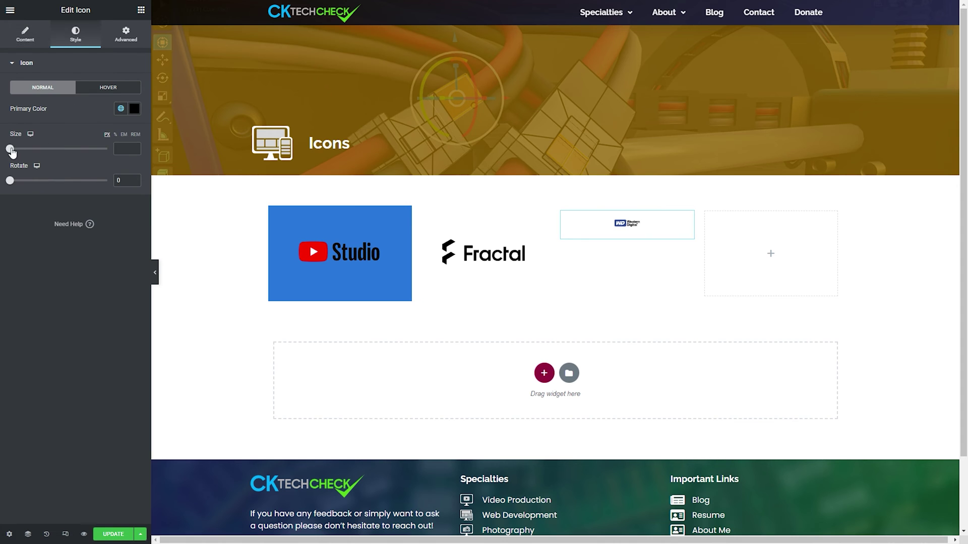
pyautogui.moveTo(53, 161)
pyautogui.mouseDown()
pyautogui.moveTo(77, 167)
pyautogui.moveTo(64, 162)
pyautogui.mouseUp()
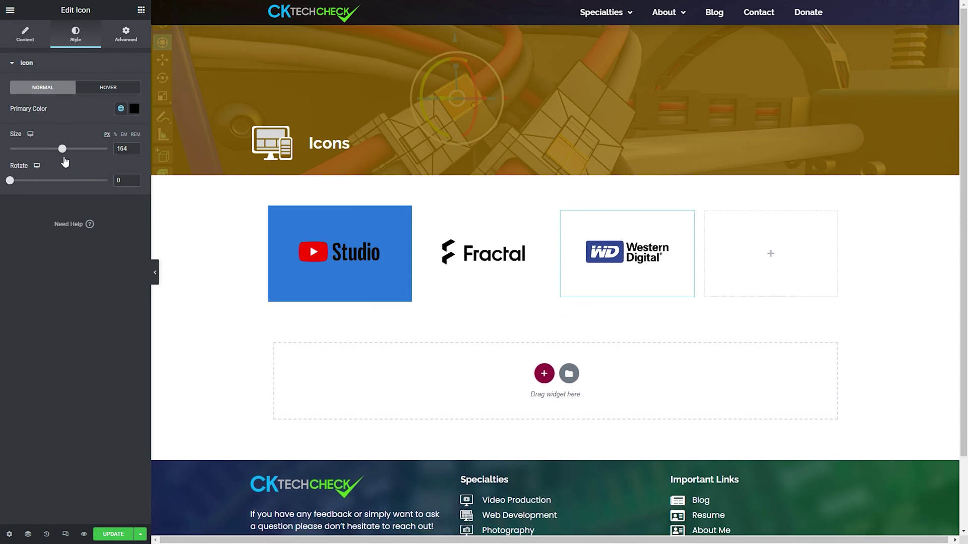
# Give the Western Digital column a Classic background of blue Saved Color #16
pyautogui.click(561, 212)
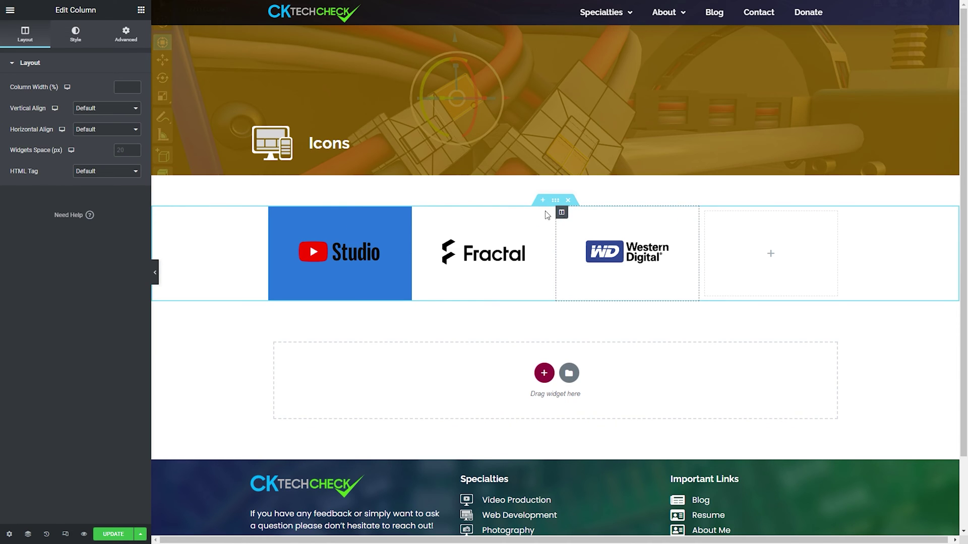
pyautogui.click(87, 38)
pyautogui.click(108, 110)
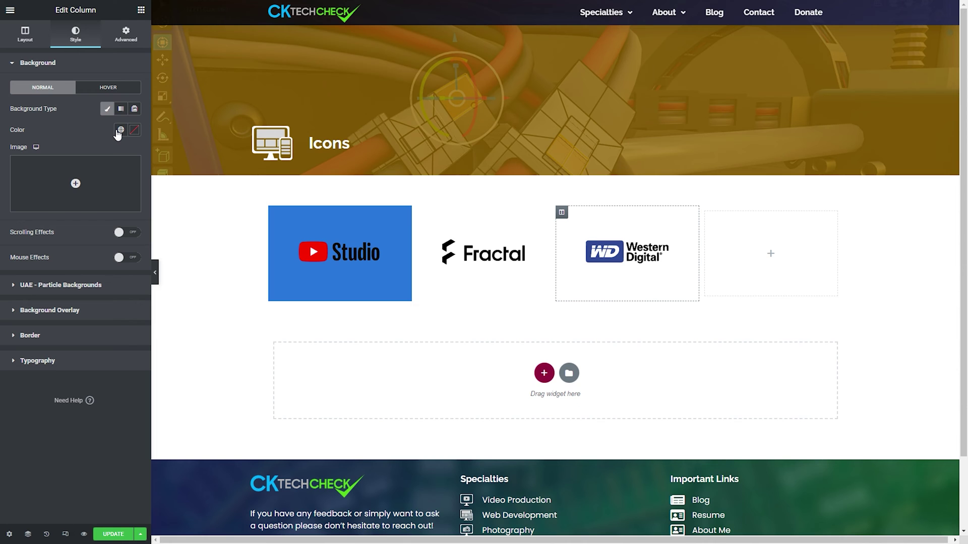
pyautogui.click(119, 130)
pyautogui.scroll(-5, 73, 227)
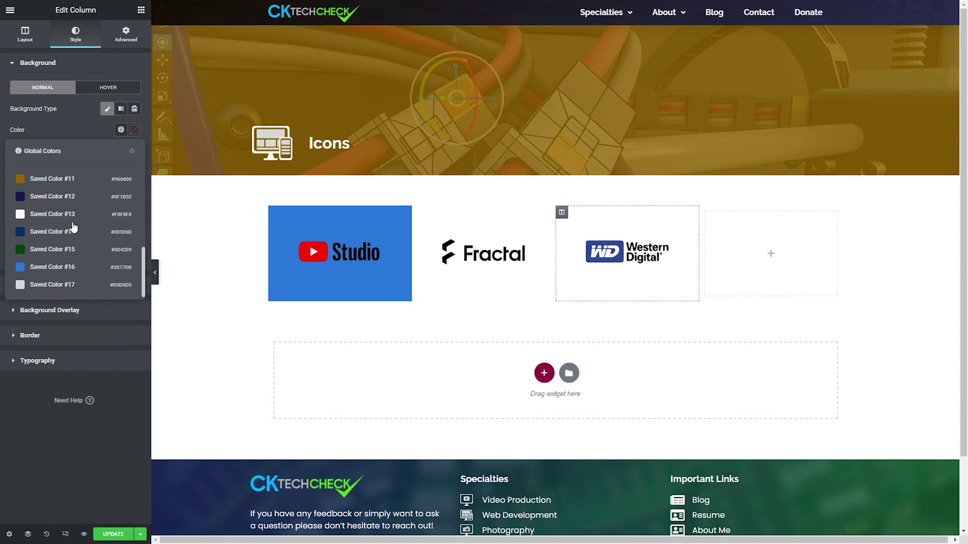
pyautogui.click(65, 265)
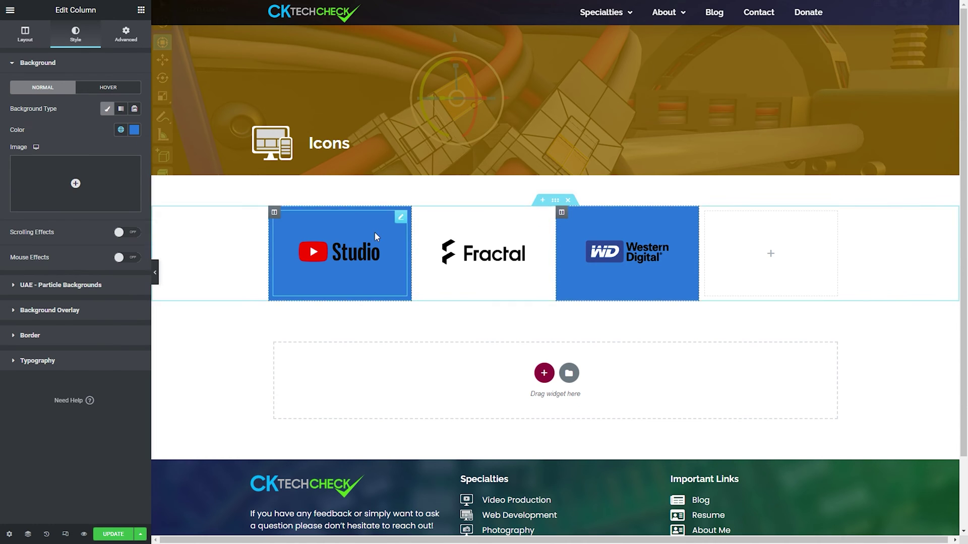
# Set the Studio icon's primary colour to violet #422FB0 with the custom colour picker
pyautogui.click(400, 218)
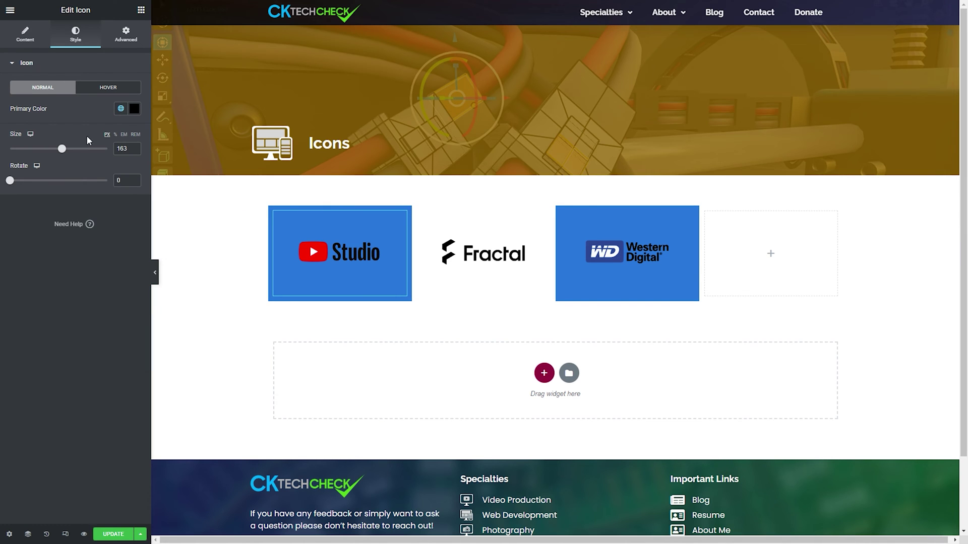
pyautogui.click(121, 109)
pyautogui.click(134, 109)
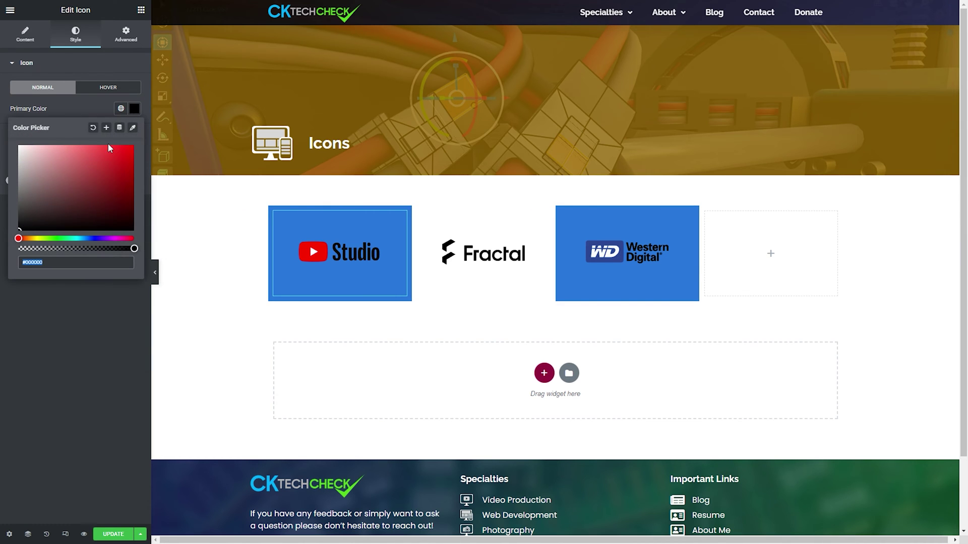
pyautogui.click(110, 183)
pyautogui.moveTo(111, 192)
pyautogui.mouseDown()
pyautogui.moveTo(79, 220)
pyautogui.moveTo(98, 238)
pyautogui.mouseUp()
pyautogui.moveTo(101, 164)
pyautogui.mouseDown()
pyautogui.moveTo(83, 188)
pyautogui.moveTo(99, 172)
pyautogui.mouseUp()
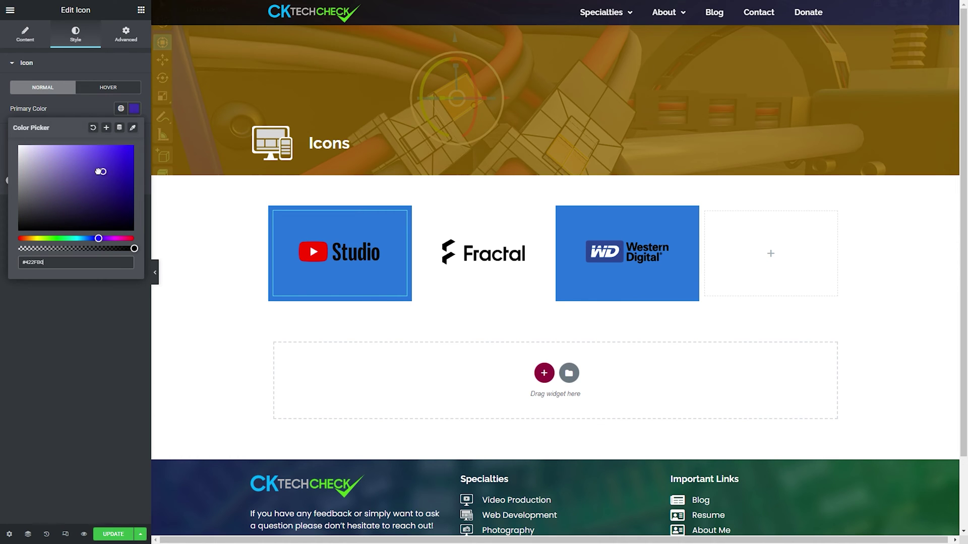
# Give the Studio icon an orange Accent hover colour and size 169
pyautogui.click(102, 94)
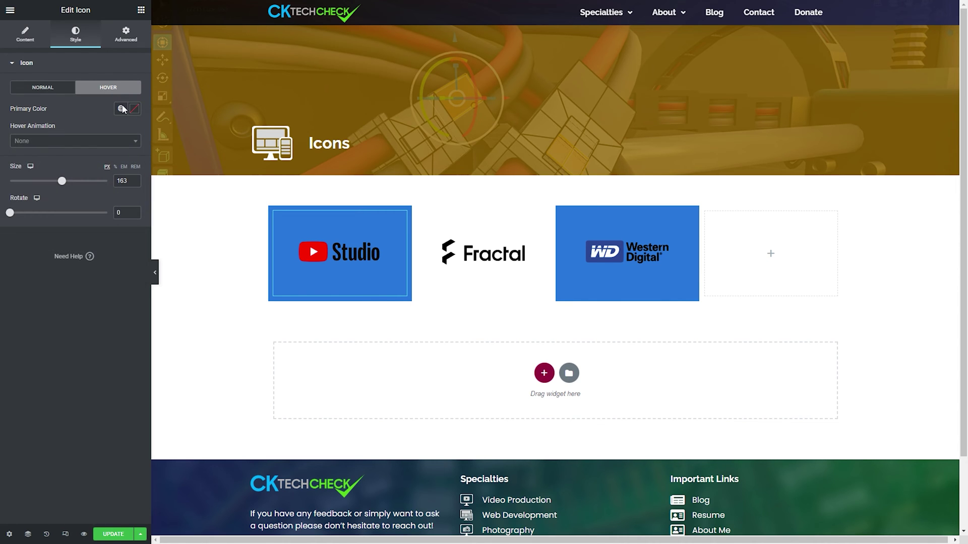
pyautogui.click(121, 109)
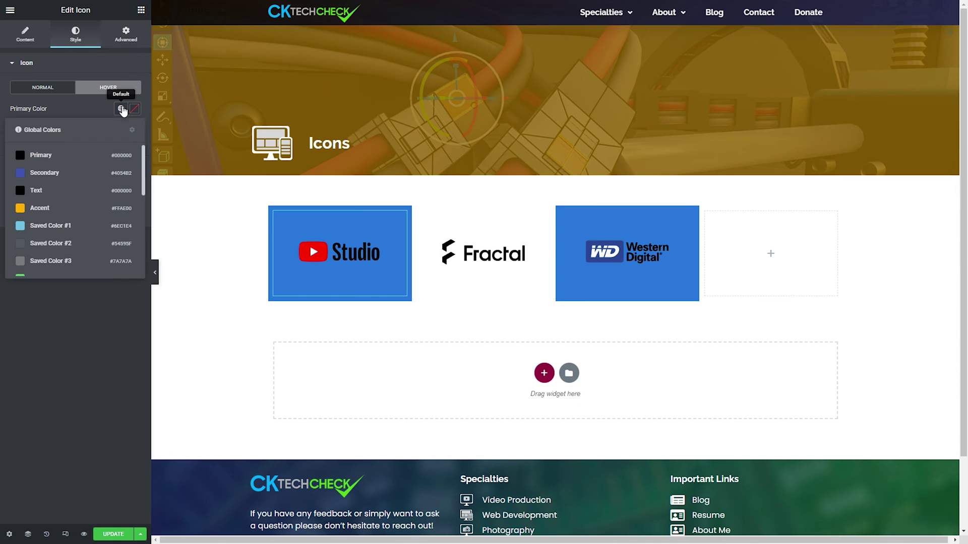
pyautogui.click(80, 208)
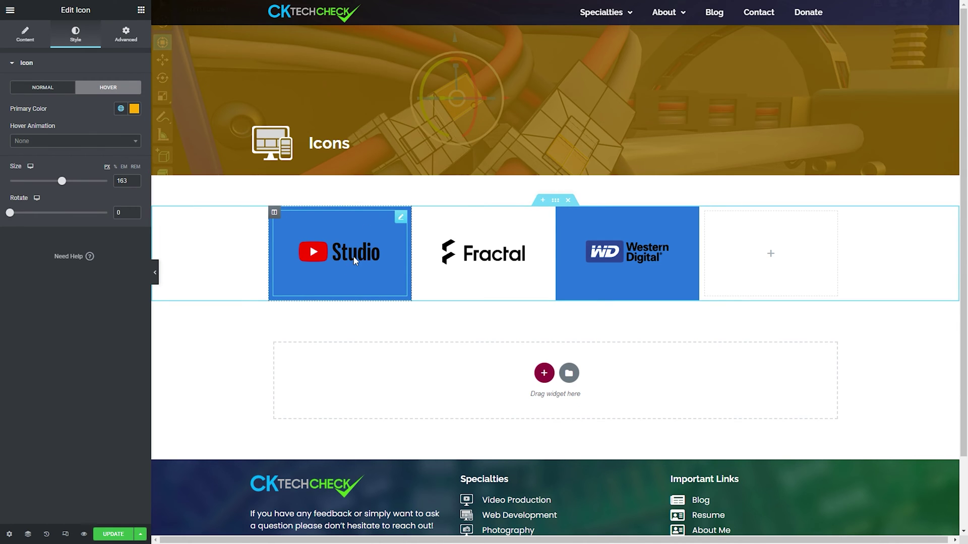
pyautogui.moveTo(61, 180); pyautogui.dragTo(63, 183)
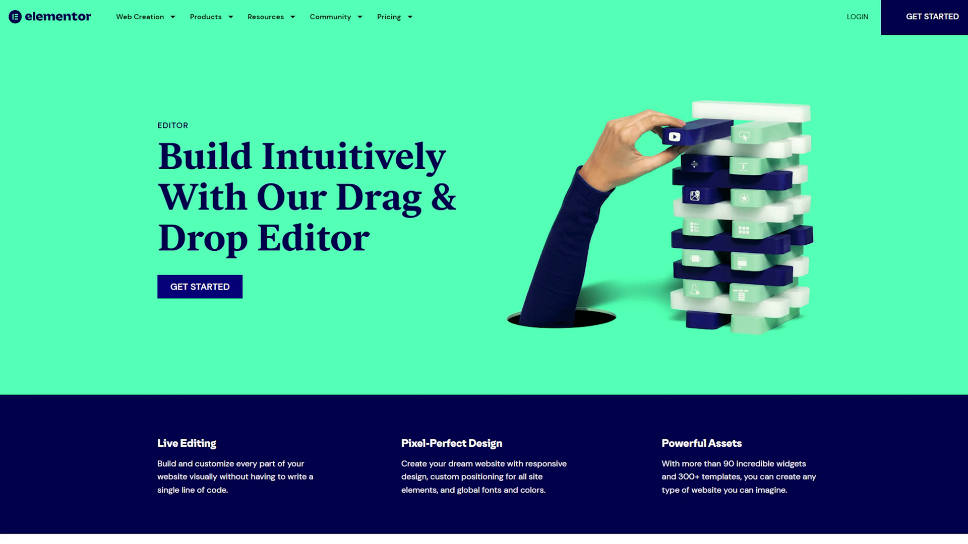
# Scroll down the drag-and-drop editor feature page to the Create Pixel-Perfect Designs section
pyautogui.scroll(-3, 484, 272)
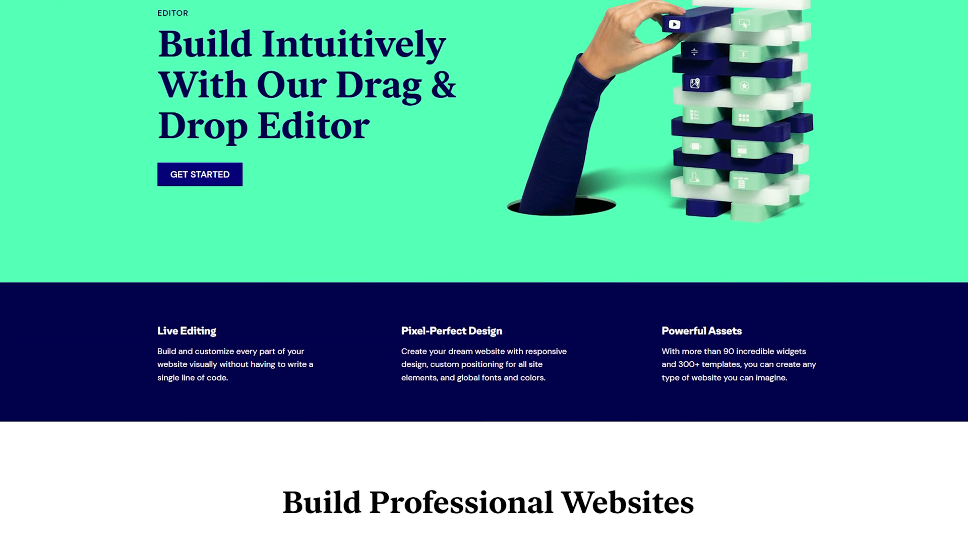
pyautogui.scroll(-6, 484, 273)
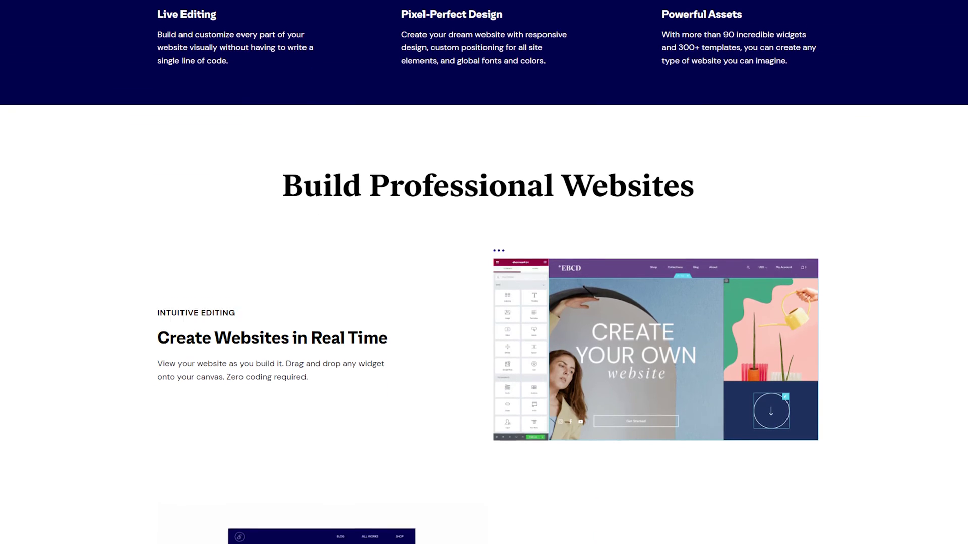
pyautogui.scroll(-10, 484, 272)
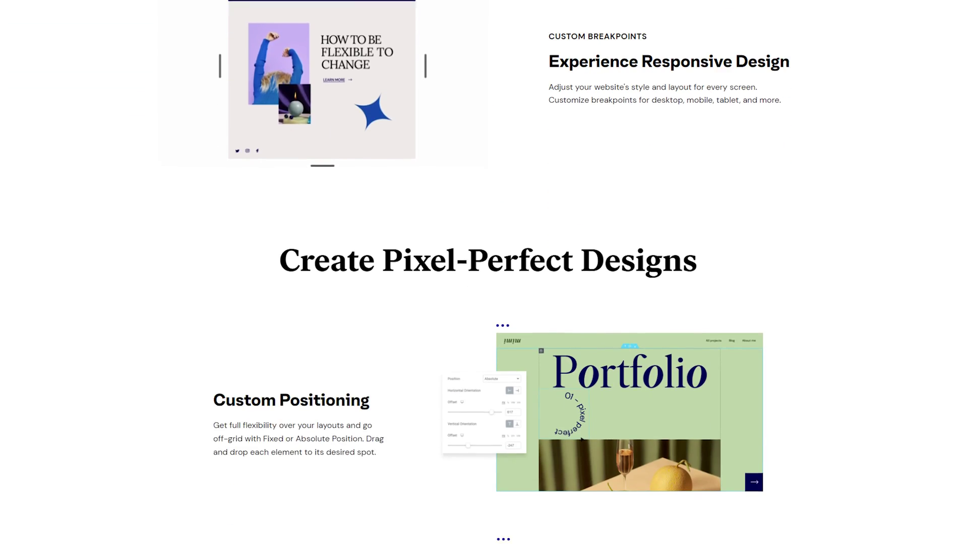
pyautogui.scroll(-10, 484, 272)
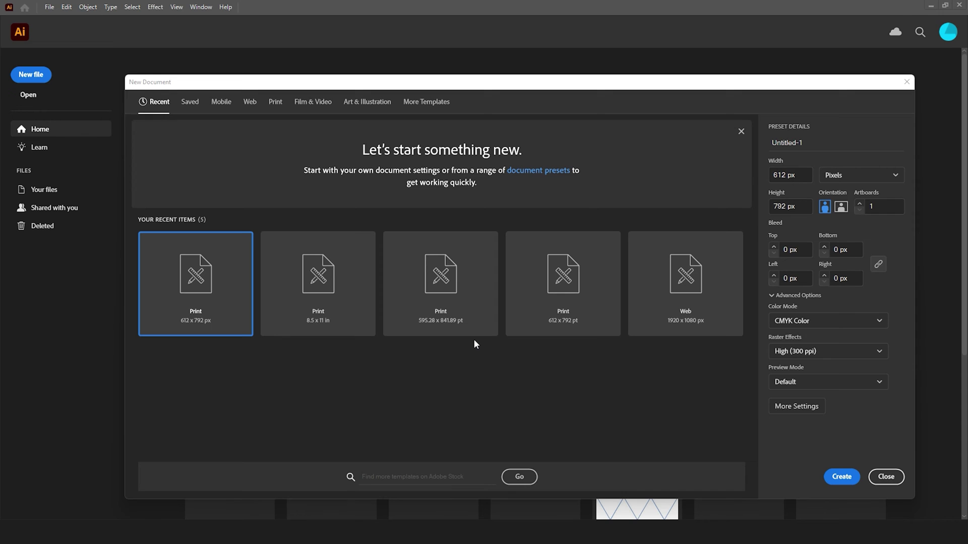
# Set the new document to 1000 px wide and 1000 px high and create it
pyautogui.click(801, 171)
pyautogui.write('1000')
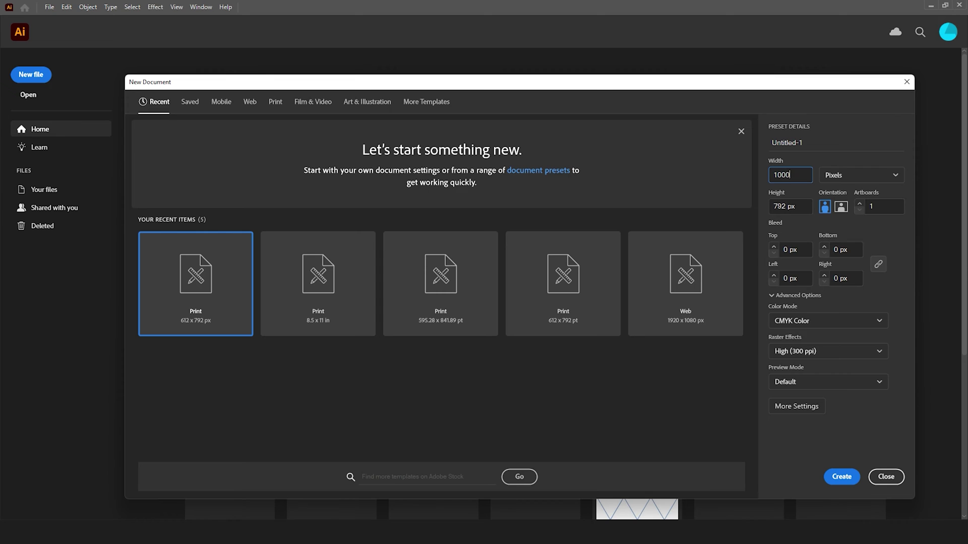
pyautogui.press('Tab')
pyautogui.press('Tab')
pyautogui.write('1')
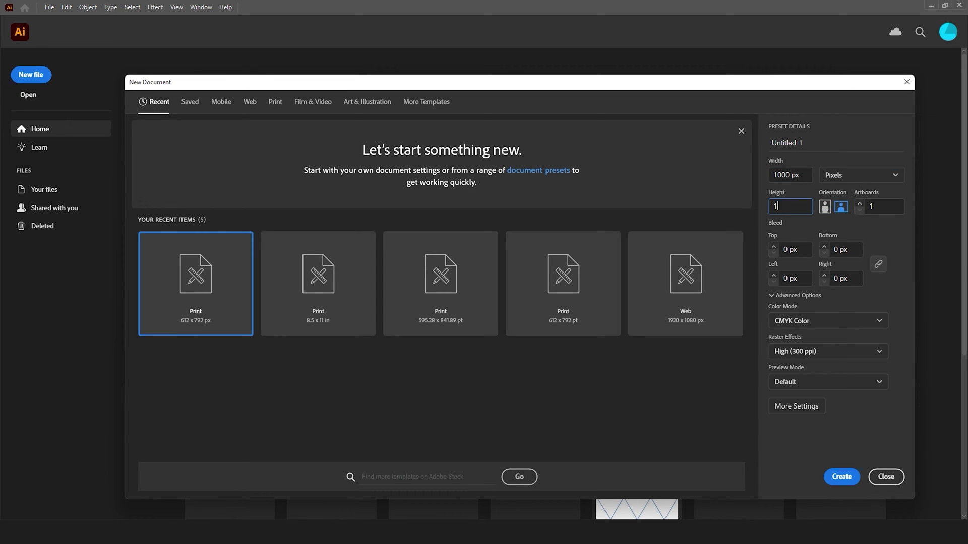
pyautogui.press('Tab')
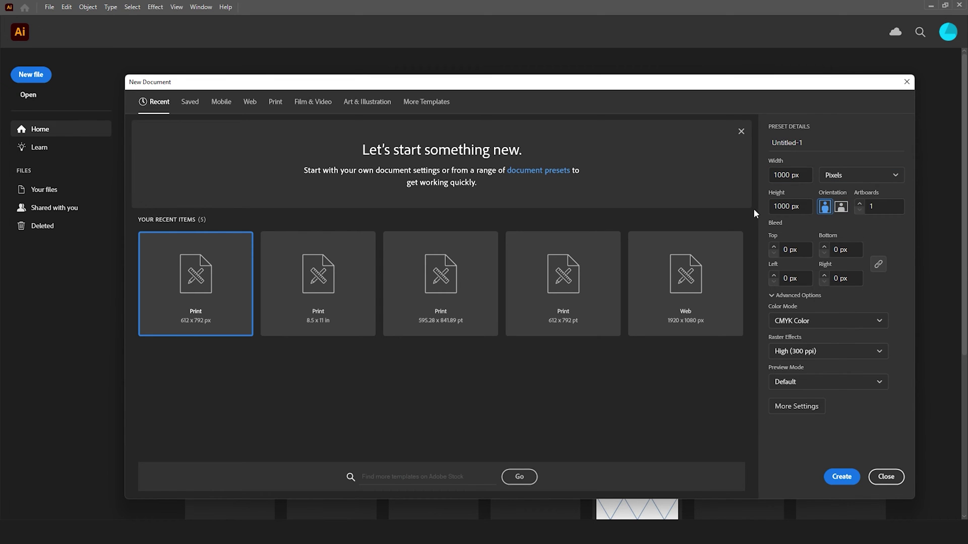
pyautogui.click(838, 479)
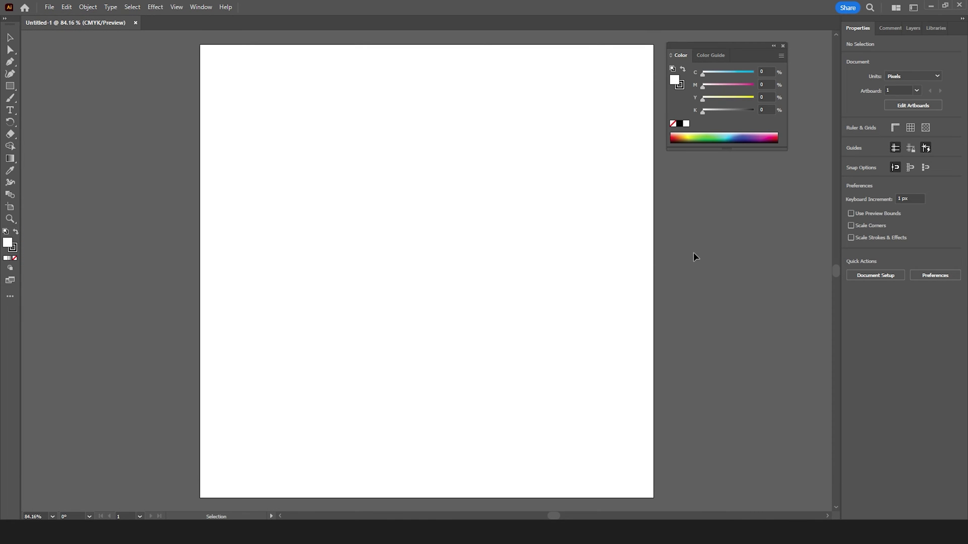
pyautogui.scroll(-1, 693, 253)
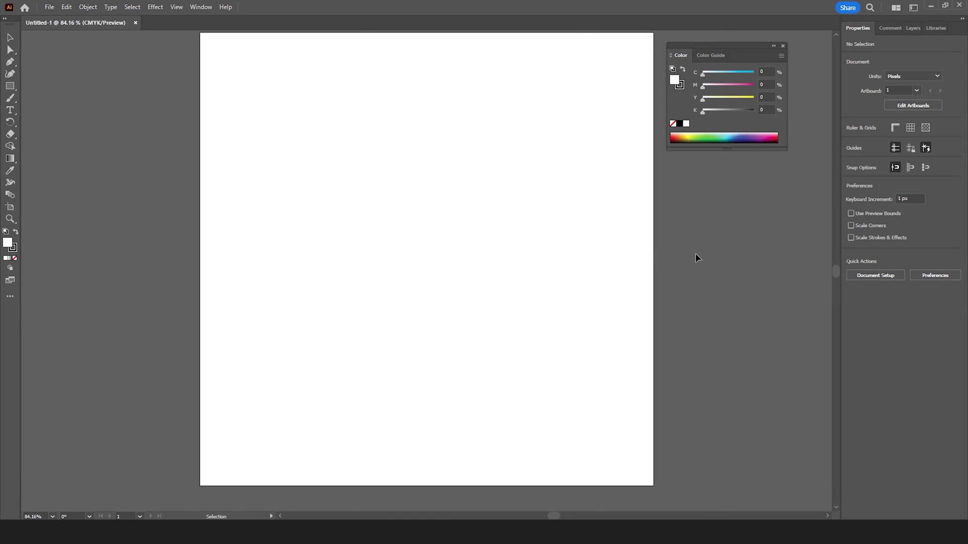
pyautogui.scroll(-1, 695, 258)
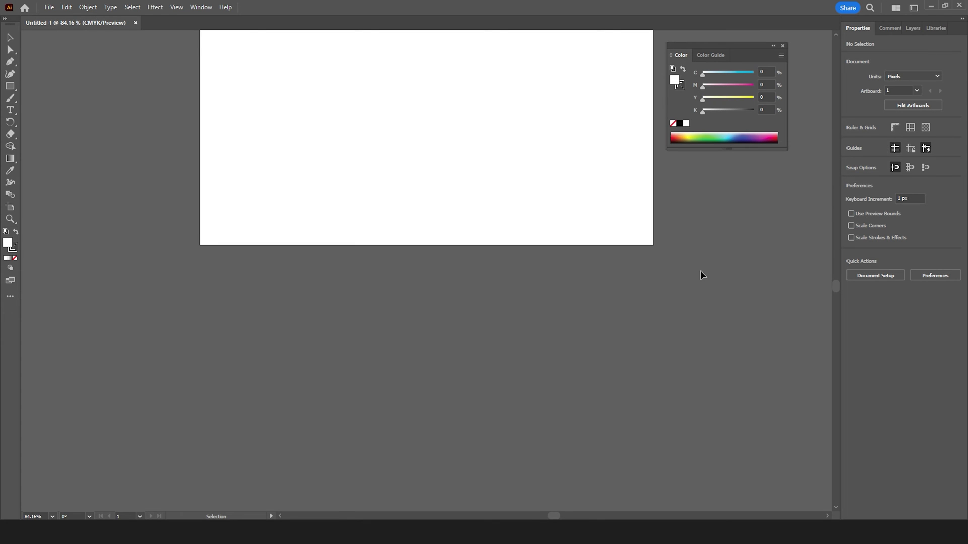
pyautogui.scroll(-5, 700, 274)
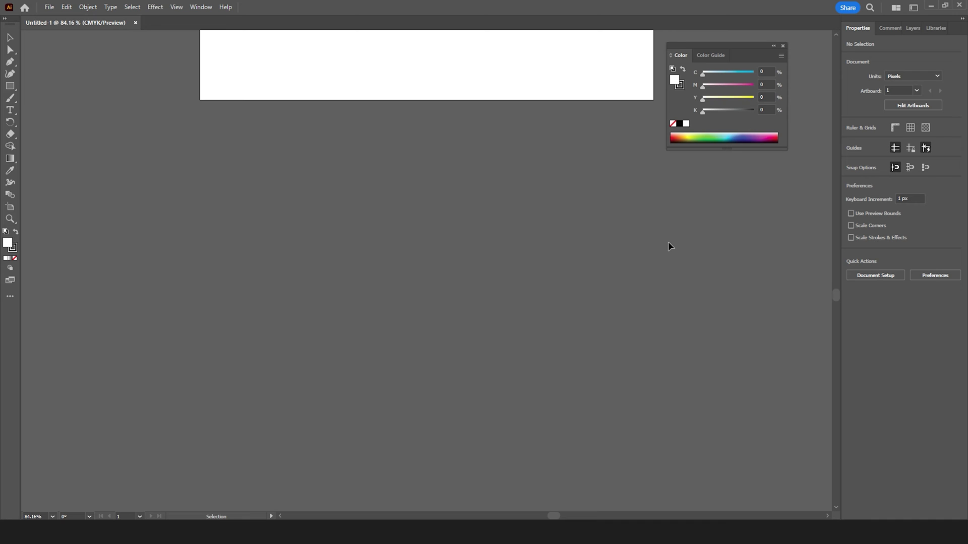
# Draw a large white circle, then a rectangle overlapping its top
pyautogui.click(9, 87)
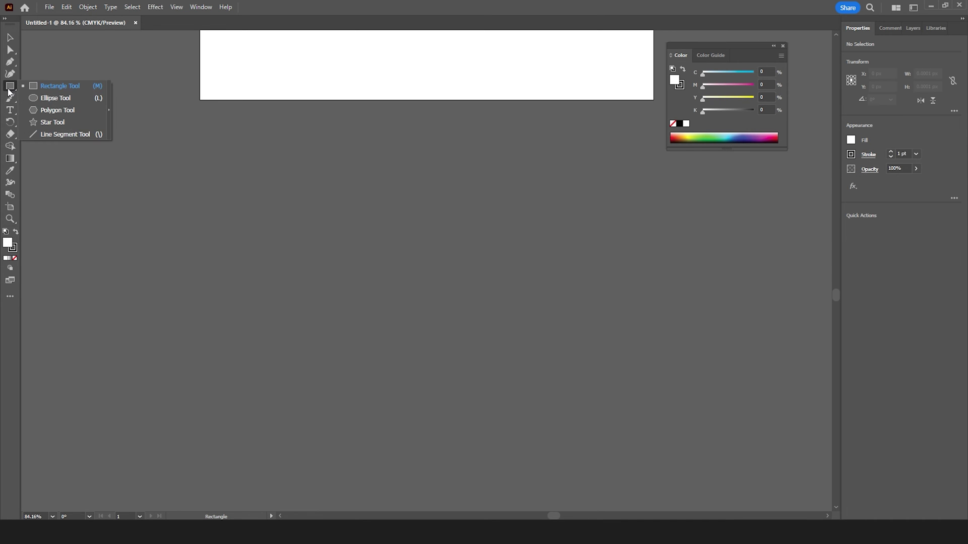
pyautogui.click(38, 97)
pyautogui.moveTo(528, 168); pyautogui.dragTo(237, 458)
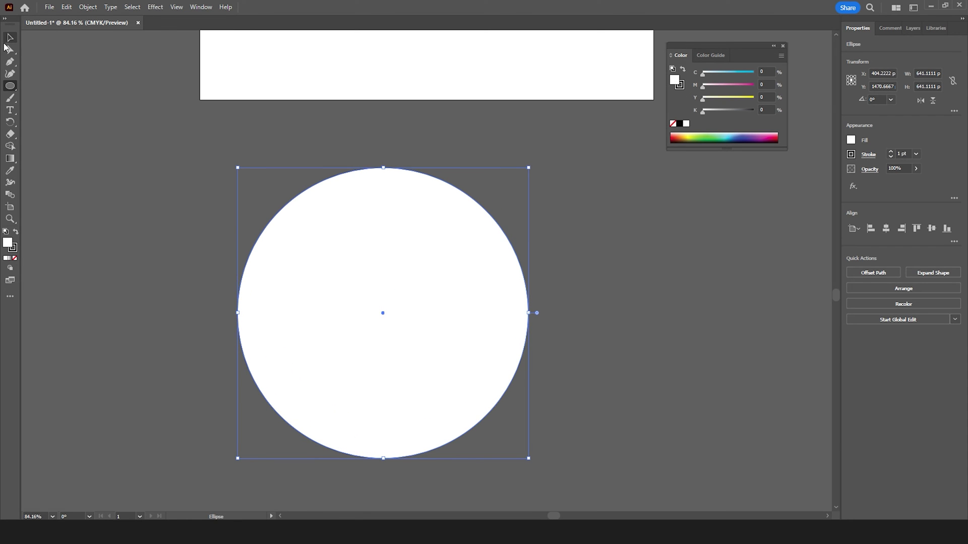
pyautogui.click(12, 88)
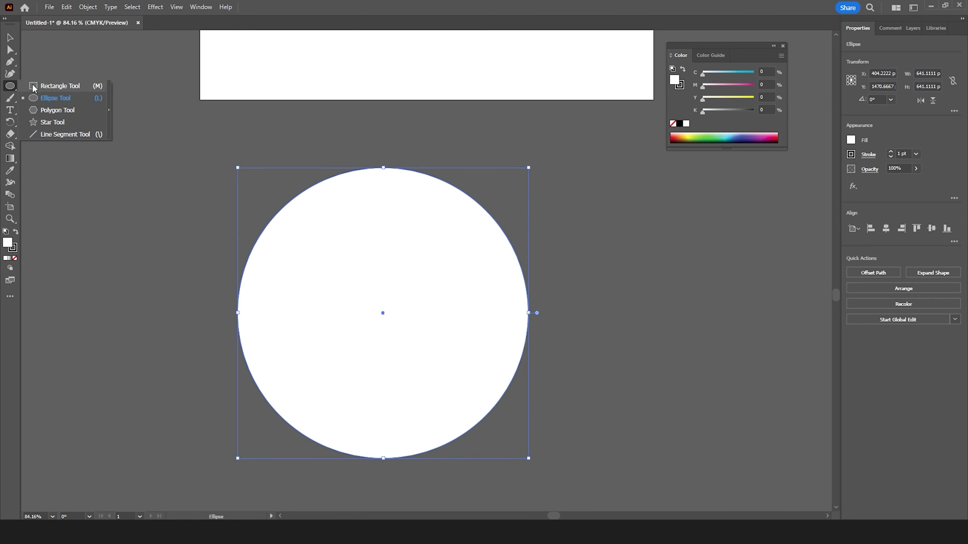
pyautogui.click(39, 87)
pyautogui.moveTo(141, 169)
pyautogui.mouseDown()
pyautogui.moveTo(238, 249)
pyautogui.moveTo(425, 307)
pyautogui.moveTo(444, 337)
pyautogui.mouseUp()
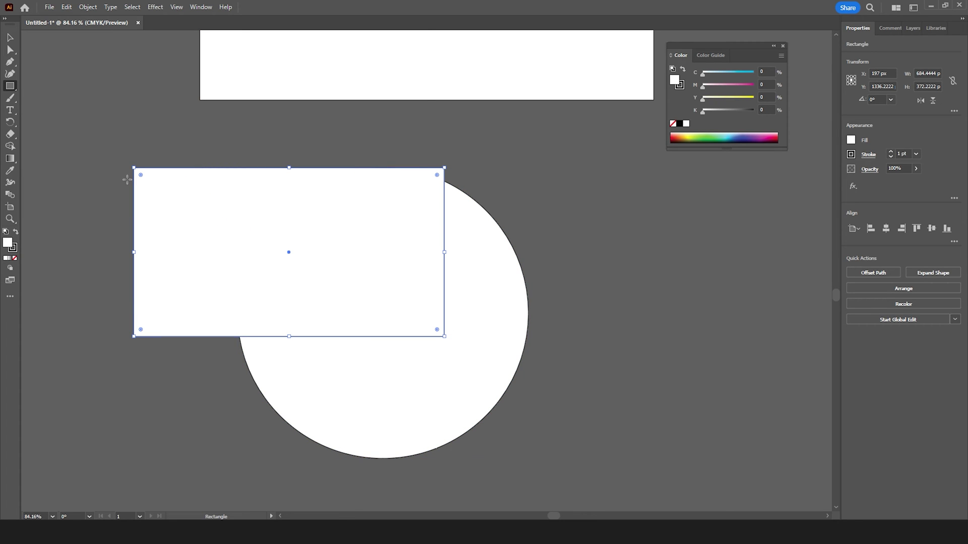
# Draw a star and move it onto the circle's right side
pyautogui.click(10, 89)
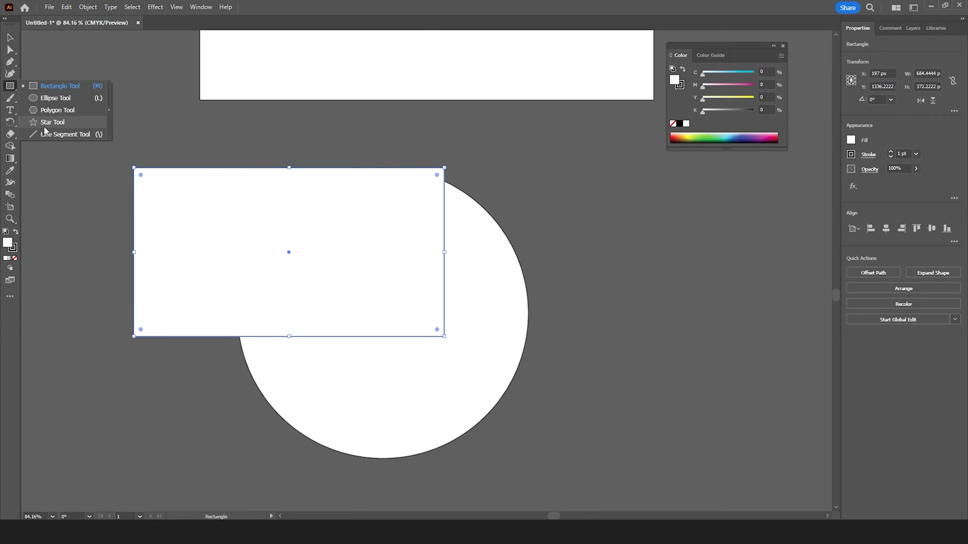
pyautogui.click(46, 122)
pyautogui.moveTo(577, 265); pyautogui.dragTo(474, 323)
pyautogui.press('v')
pyautogui.moveTo(635, 254); pyautogui.dragTo(549, 326)
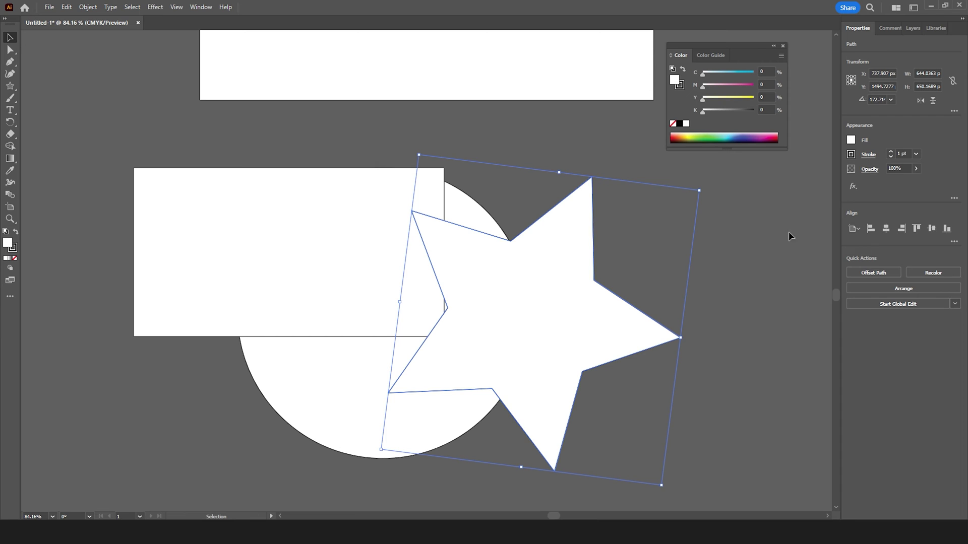
# Fill the star, the rectangle and the circle with the black swatch
pyautogui.click(851, 141)
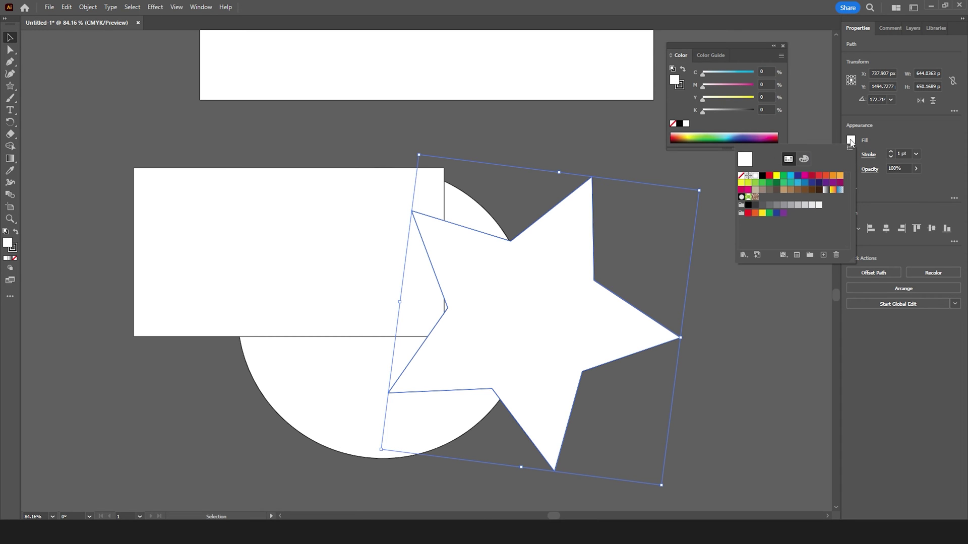
pyautogui.click(763, 175)
pyautogui.click(315, 173)
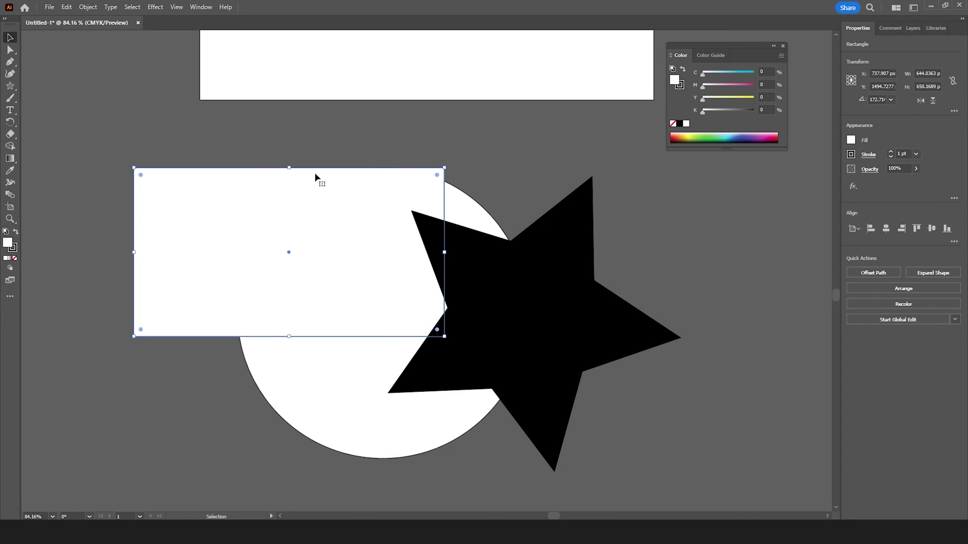
pyautogui.click(851, 141)
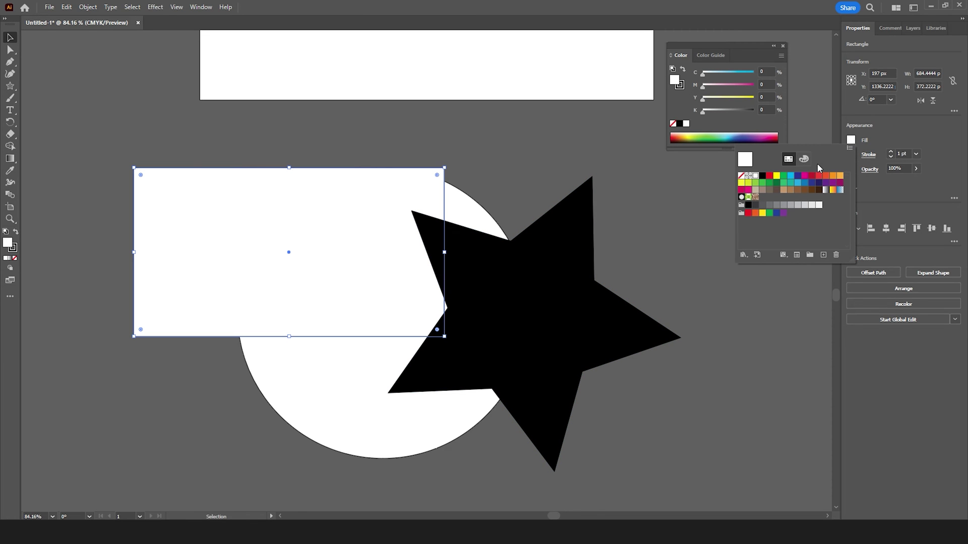
pyautogui.click(762, 176)
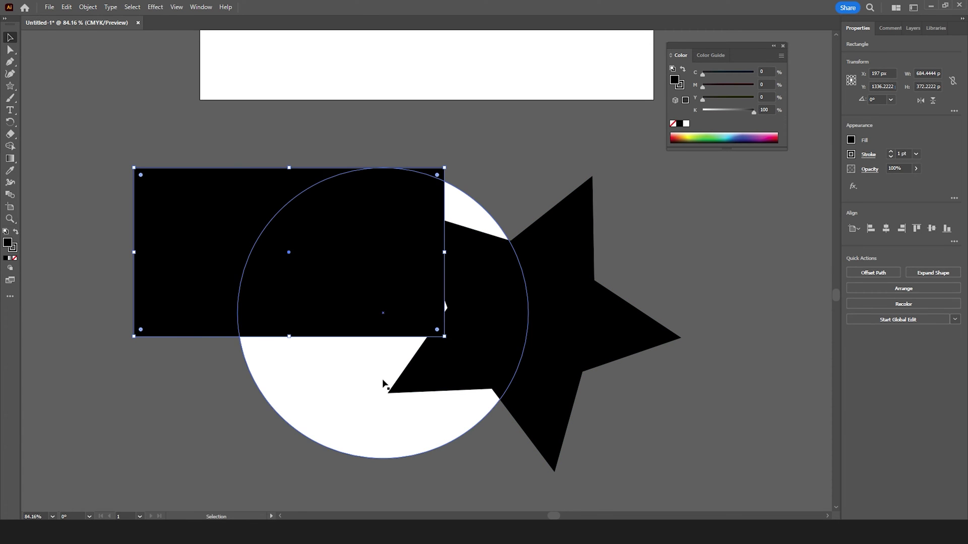
pyautogui.click(371, 363)
pyautogui.click(852, 141)
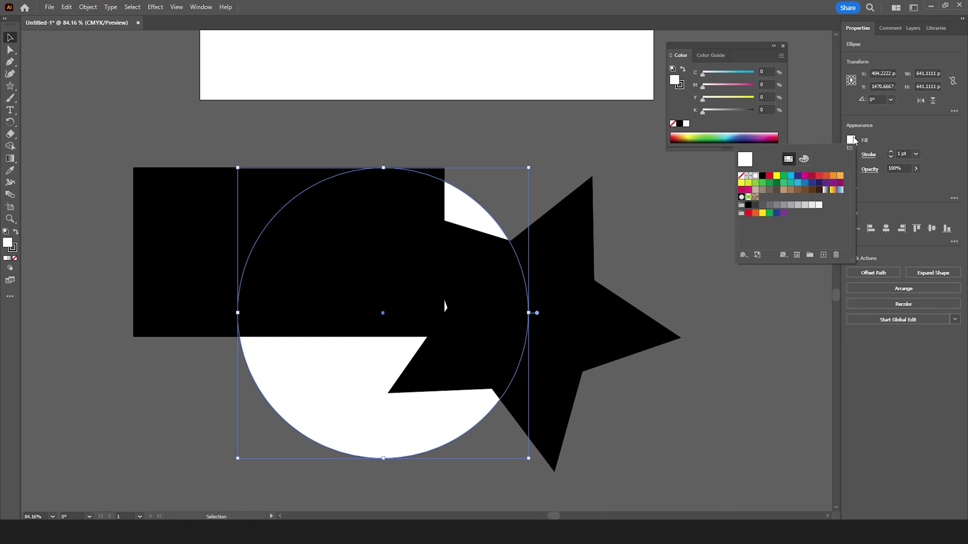
pyautogui.click(764, 177)
pyautogui.click(743, 385)
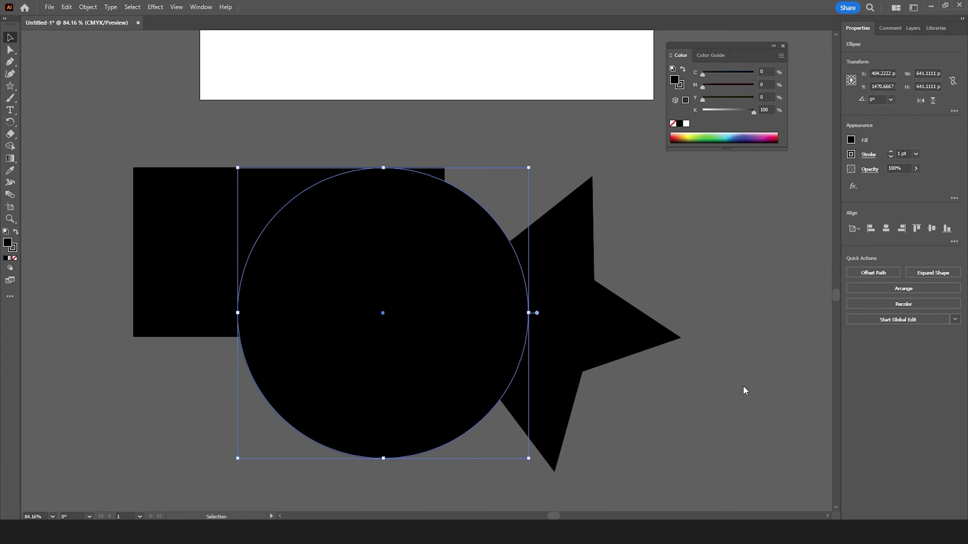
pyautogui.click(728, 325)
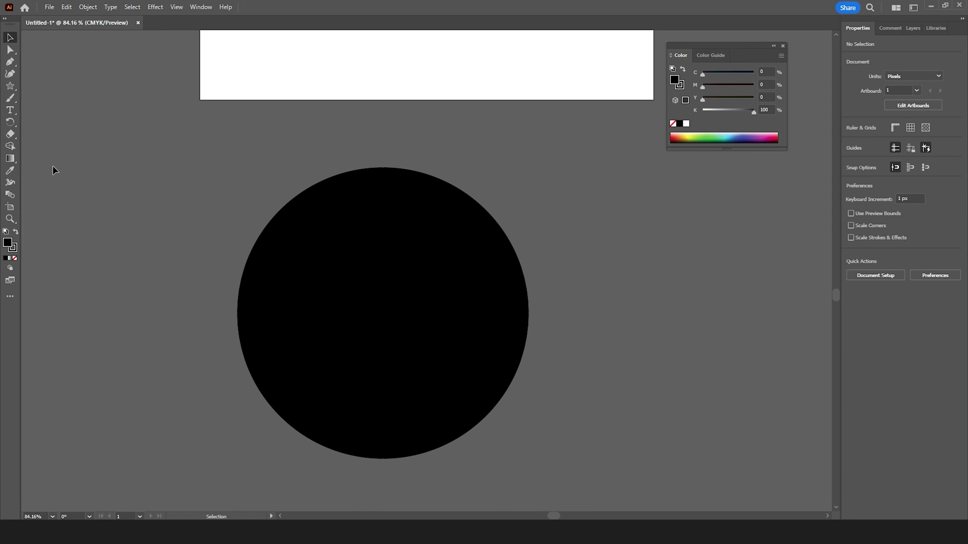
# Draw a square and move it onto the middle of the black circle
pyautogui.click(9, 86)
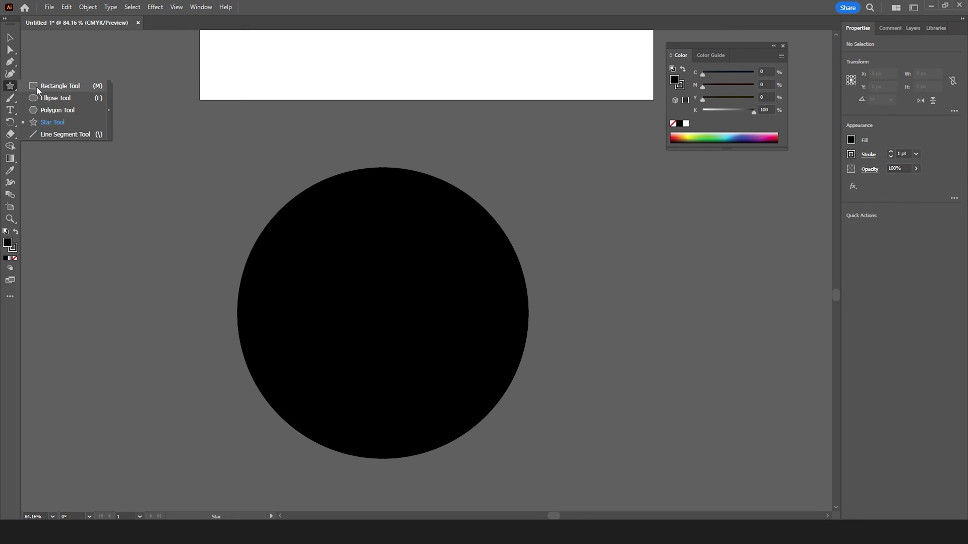
pyautogui.click(45, 85)
pyautogui.moveTo(682, 220); pyautogui.dragTo(512, 389)
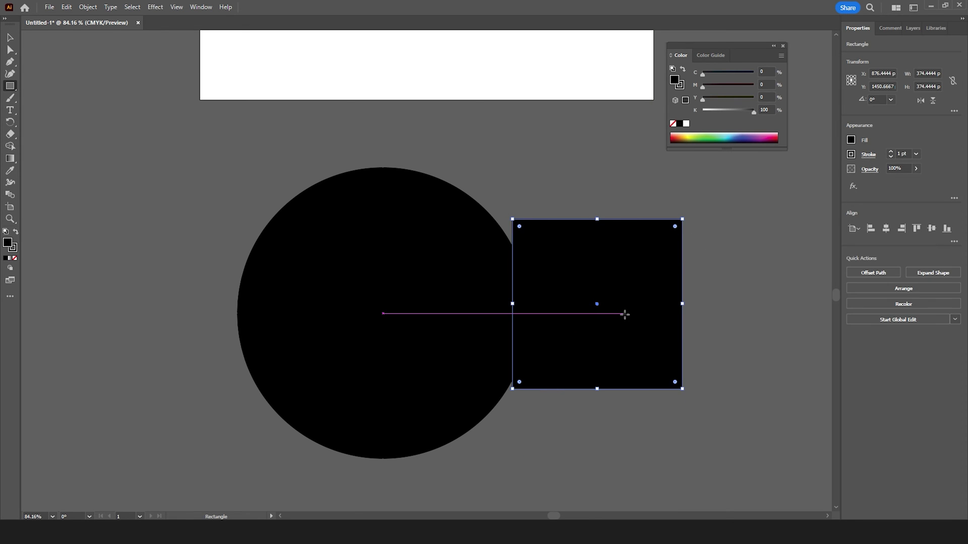
pyautogui.click(10, 38)
pyautogui.moveTo(615, 328); pyautogui.dragTo(415, 332)
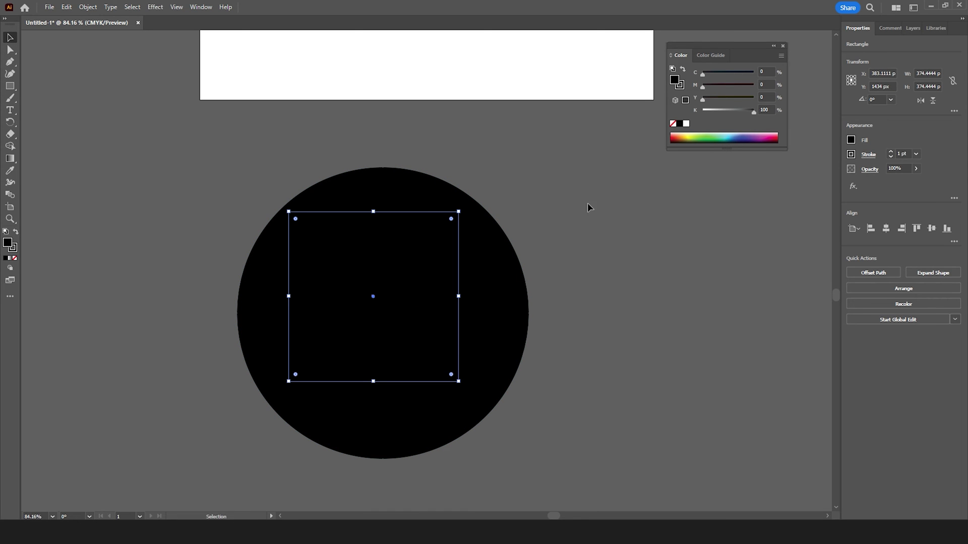
pyautogui.click(570, 180)
# Try combining circle and square into a compound path, then undo back to a solid circle
pyautogui.moveTo(529, 174); pyautogui.dragTo(207, 461)
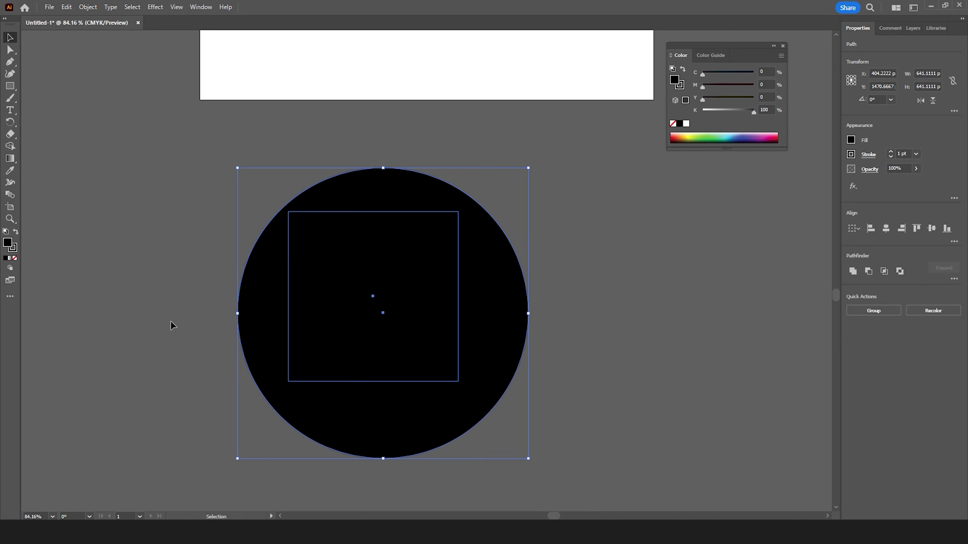
pyautogui.click(87, 7)
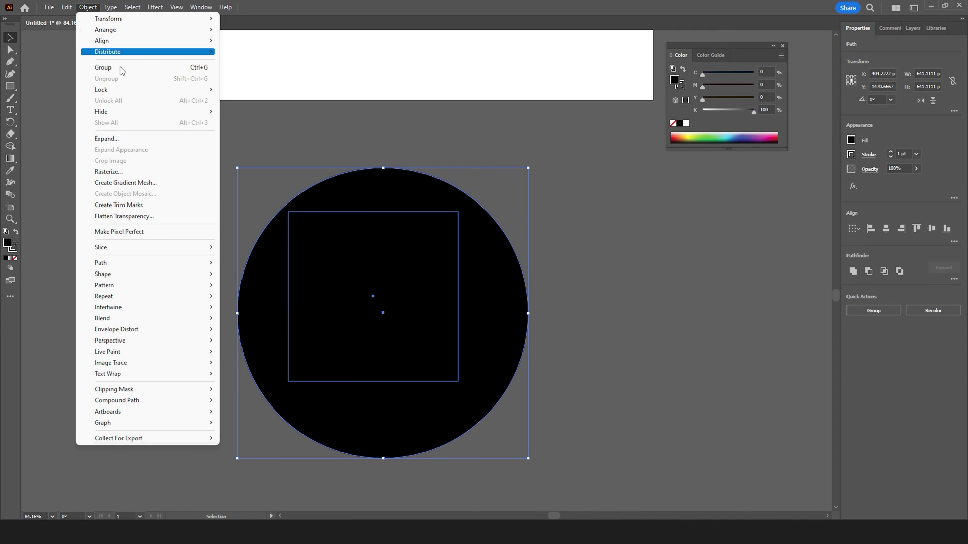
pyautogui.moveTo(188, 398)
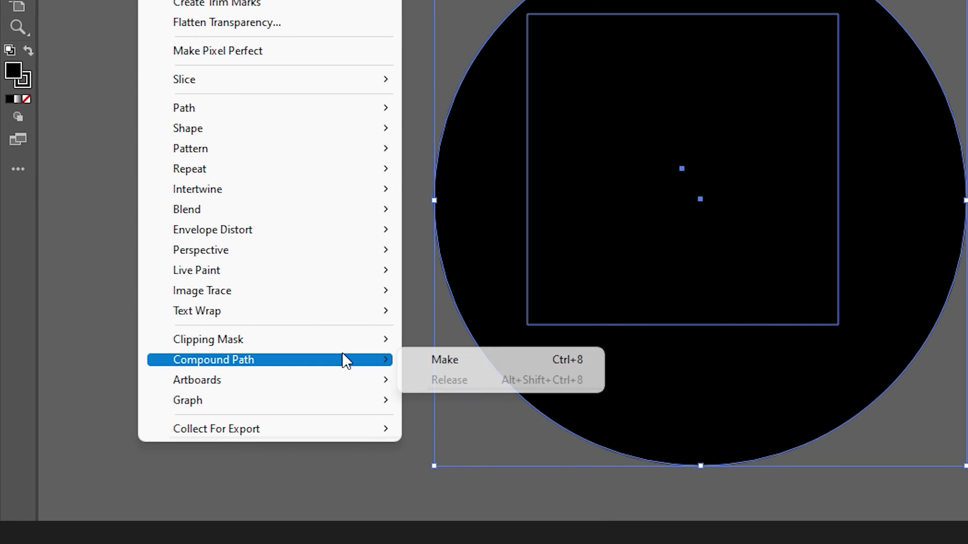
pyautogui.click(522, 359)
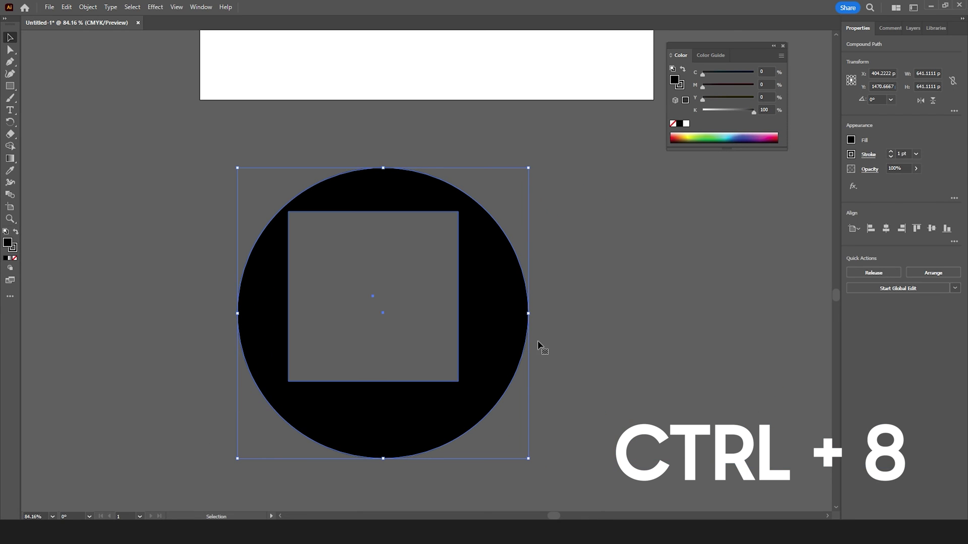
pyautogui.click(657, 285)
pyautogui.moveTo(501, 342); pyautogui.dragTo(524, 309)
pyautogui.click(621, 284)
pyautogui.hotkey('ctrl', 'z')
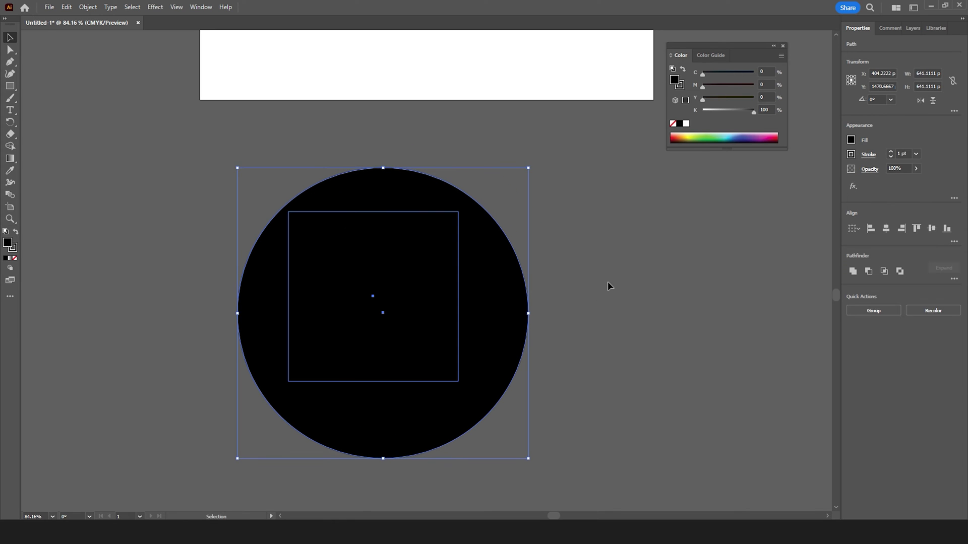
pyautogui.hotkey('ctrl', 'z')
# Move the square over the circle's left edge and make a compound path cutting a notch
pyautogui.click(451, 282)
pyautogui.moveTo(432, 294); pyautogui.dragTo(339, 309)
pyautogui.click(550, 260)
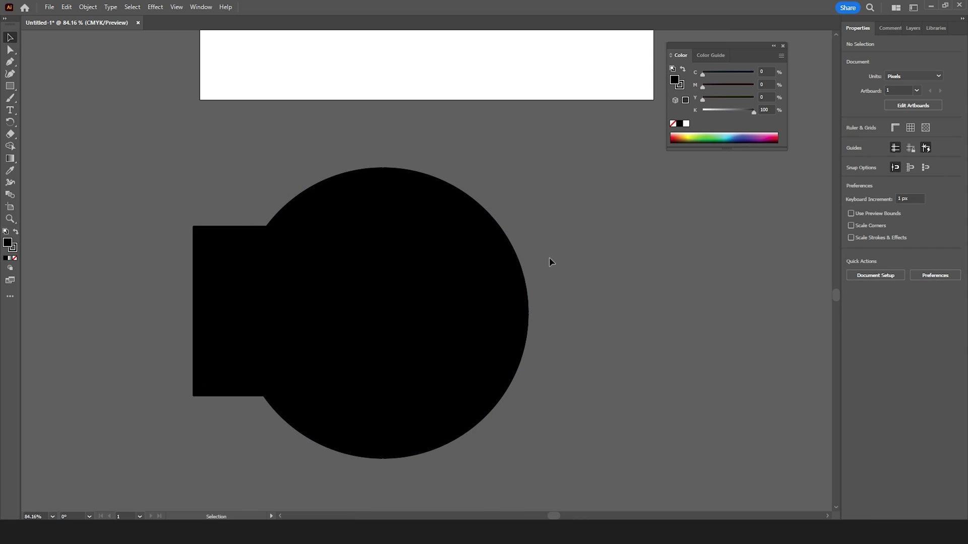
pyautogui.moveTo(569, 134); pyautogui.dragTo(158, 474)
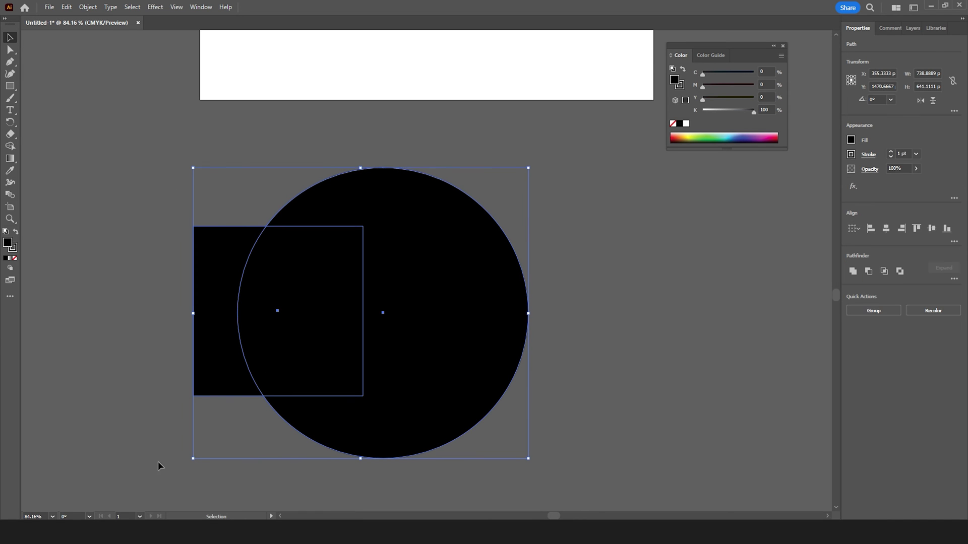
pyautogui.click(88, 7)
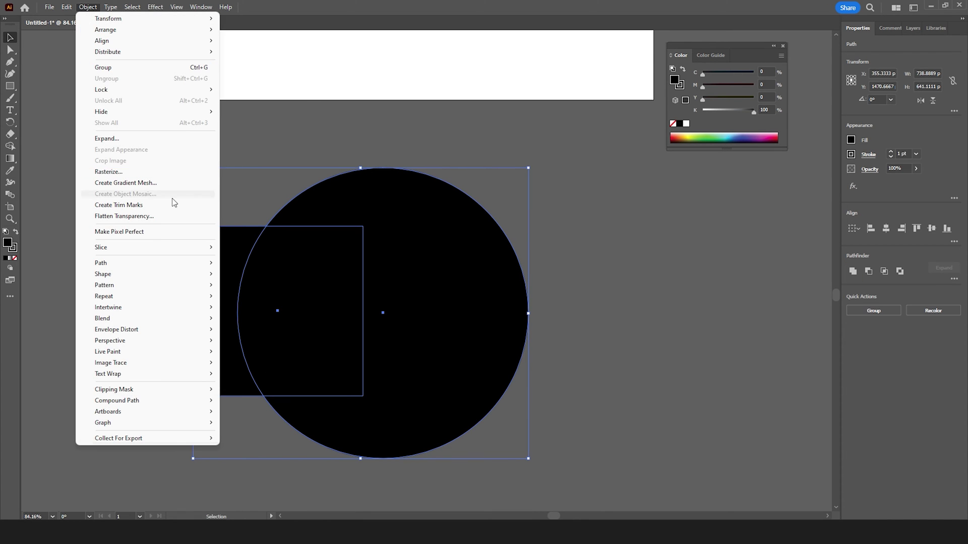
pyautogui.moveTo(171, 401)
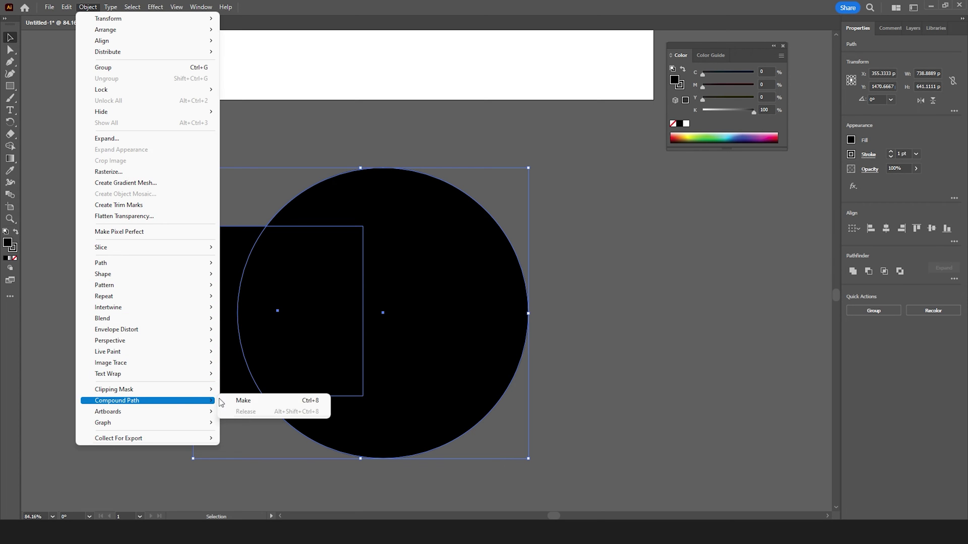
pyautogui.click(271, 403)
pyautogui.click(616, 320)
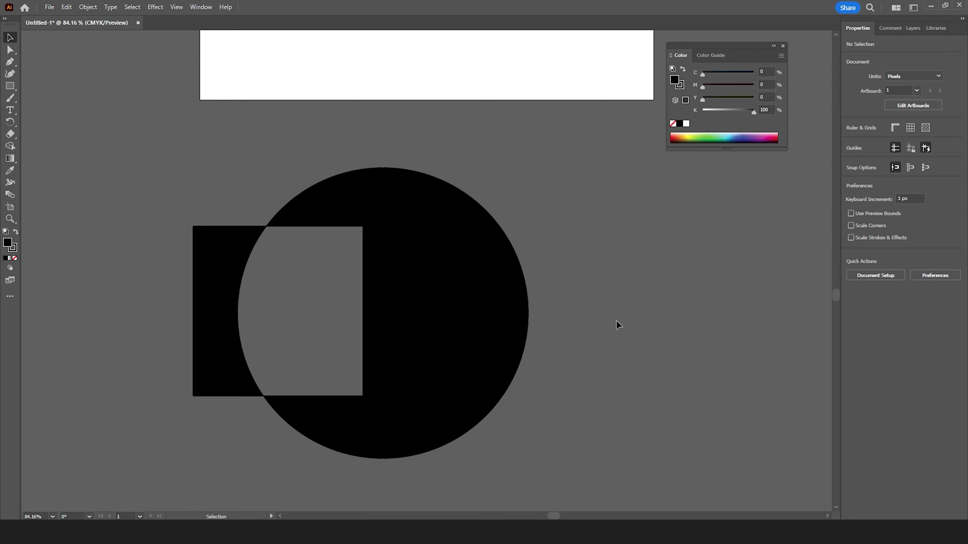
# Reposition the notched circle up-right, then back to the left
pyautogui.moveTo(459, 381); pyautogui.dragTo(568, 361)
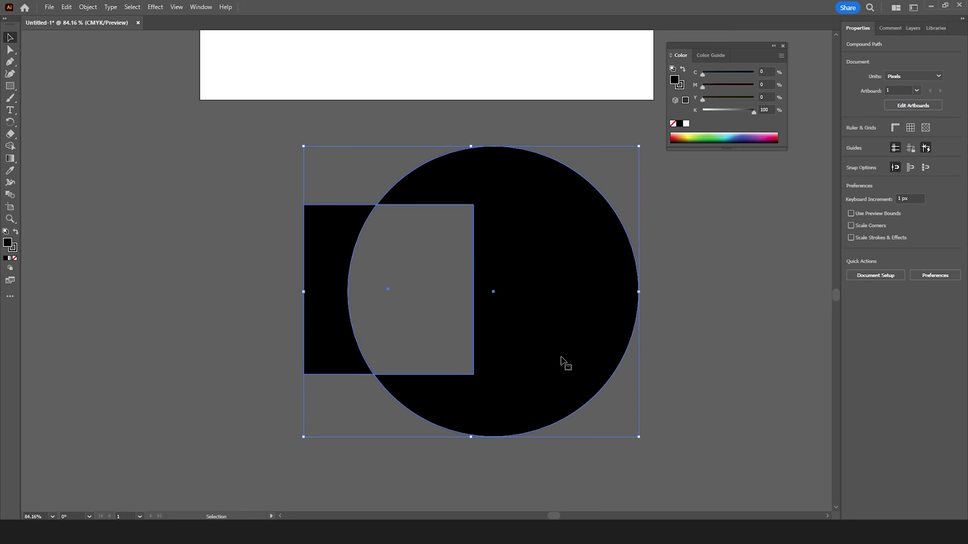
pyautogui.click(752, 364)
pyautogui.moveTo(583, 276); pyautogui.dragTo(546, 285)
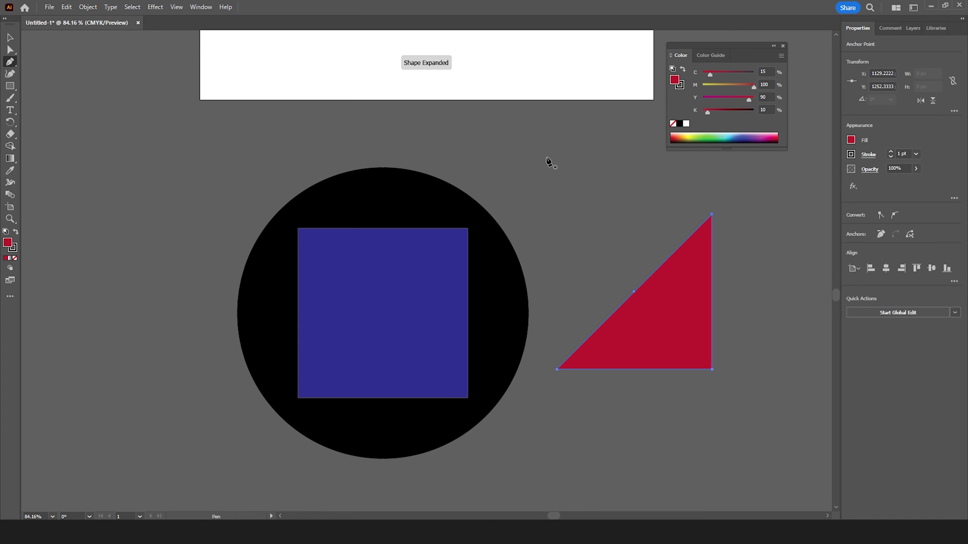
# Move the red triangle onto the circle over the blue square and select all three shapes
pyautogui.click(10, 38)
pyautogui.click(606, 160)
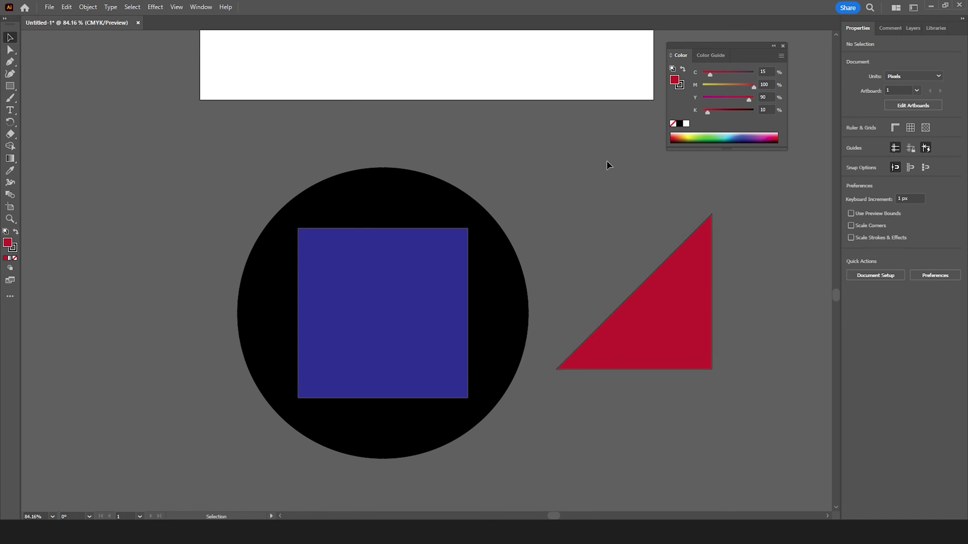
pyautogui.moveTo(694, 354); pyautogui.dragTo(373, 309)
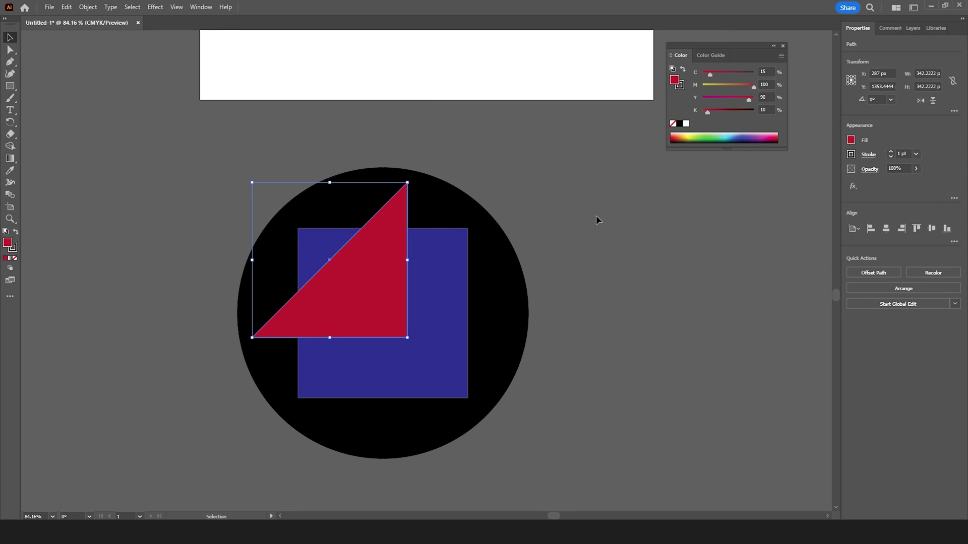
pyautogui.moveTo(585, 132); pyautogui.dragTo(171, 484)
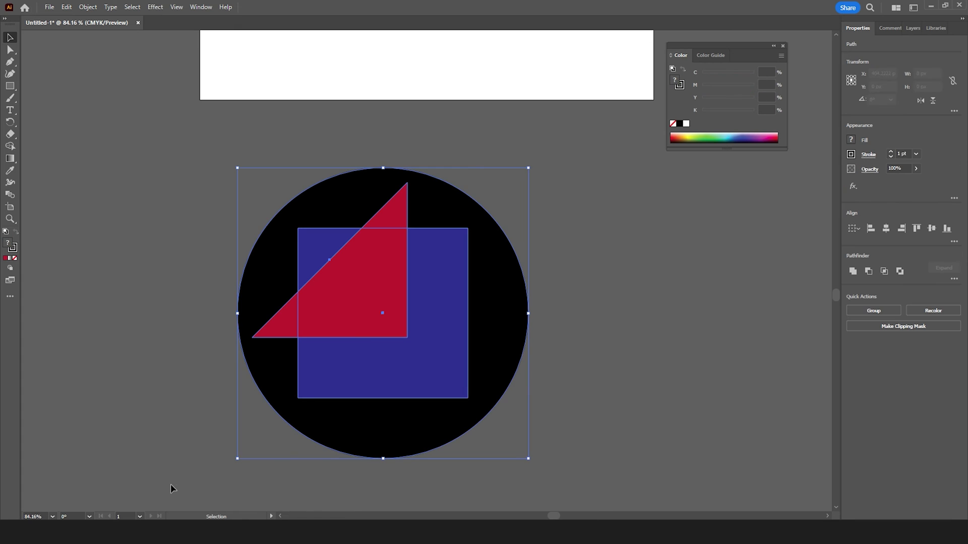
# Combine the three shapes into one compound path and nudge it slightly up and left
pyautogui.click(87, 7)
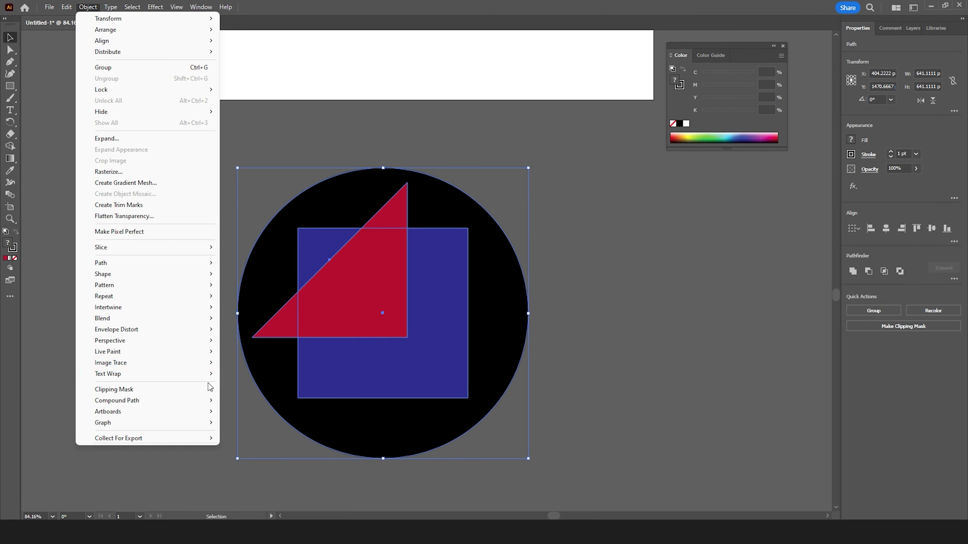
pyautogui.moveTo(201, 400)
pyautogui.click(263, 401)
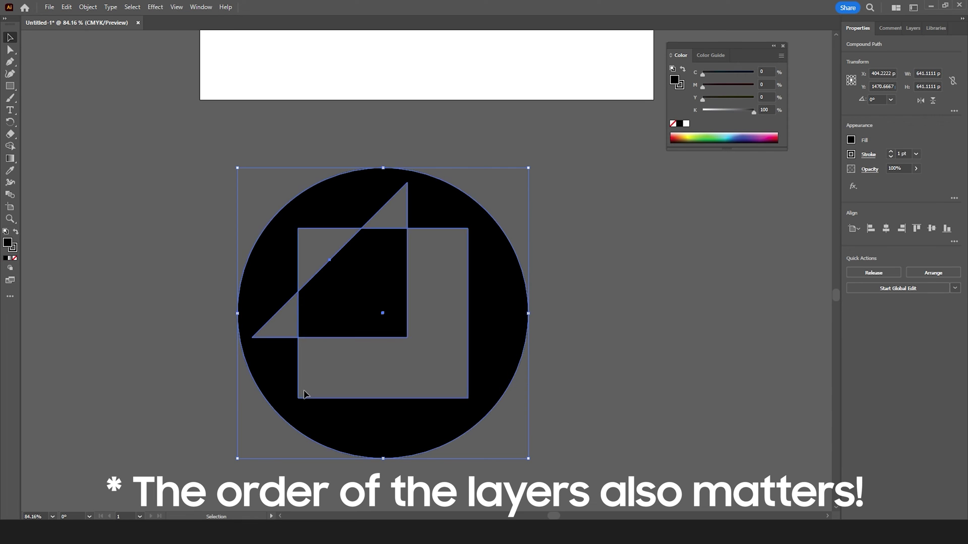
pyautogui.click(650, 259)
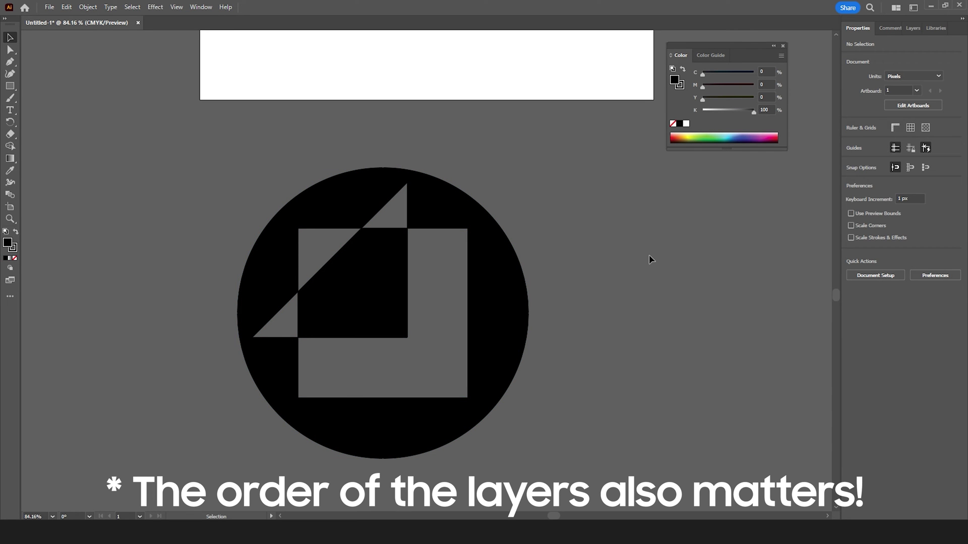
pyautogui.moveTo(482, 313); pyautogui.dragTo(510, 286)
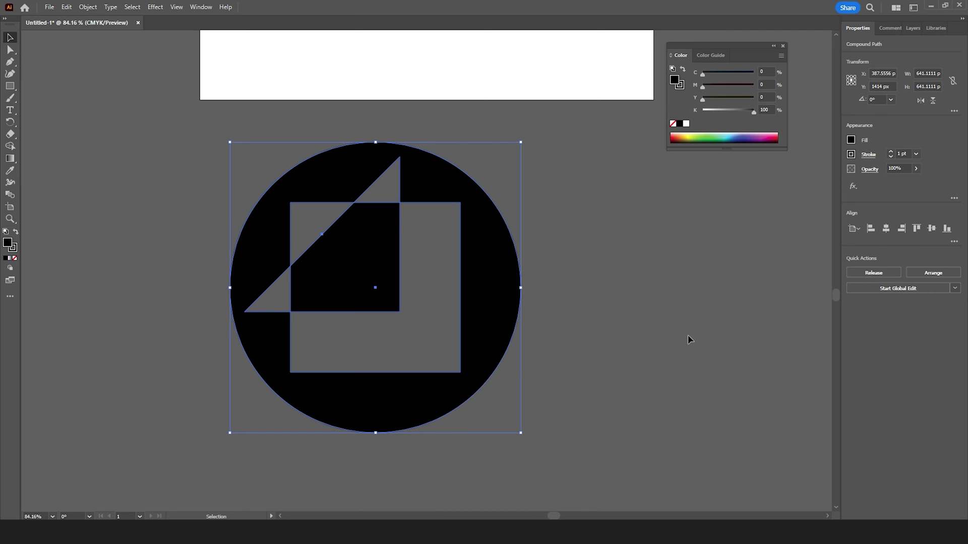
pyautogui.click(602, 263)
# Remove the outline stroke from the compound circle shape
pyautogui.click(512, 285)
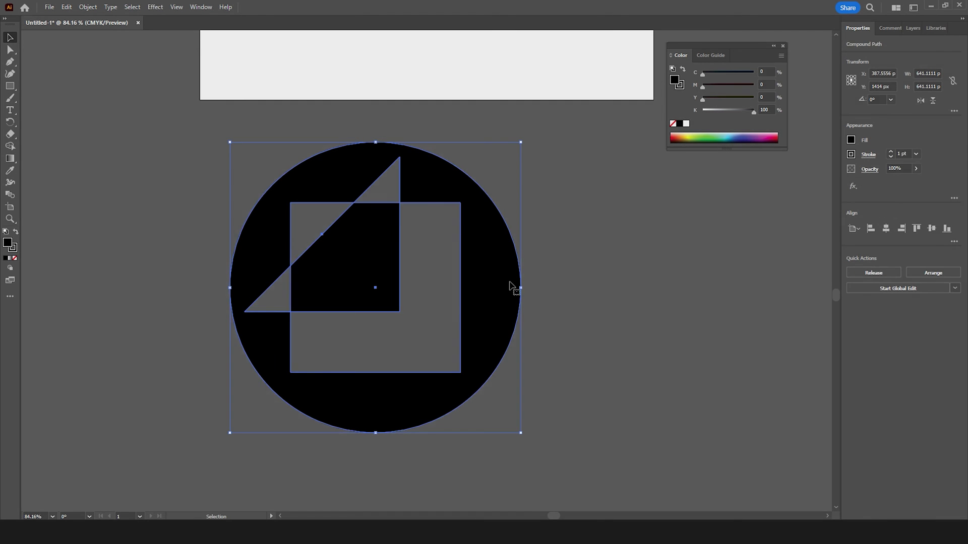
pyautogui.click(851, 154)
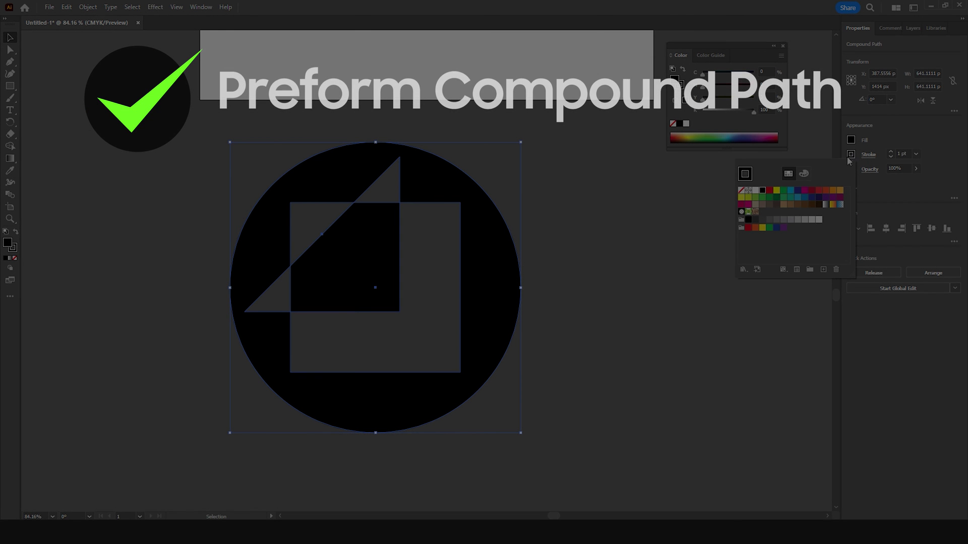
pyautogui.click(741, 191)
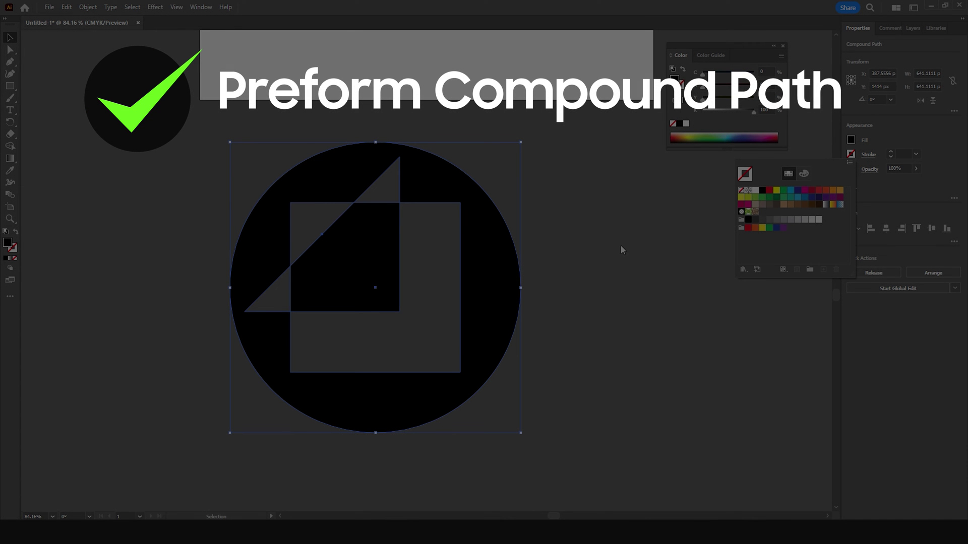
pyautogui.press('Escape')
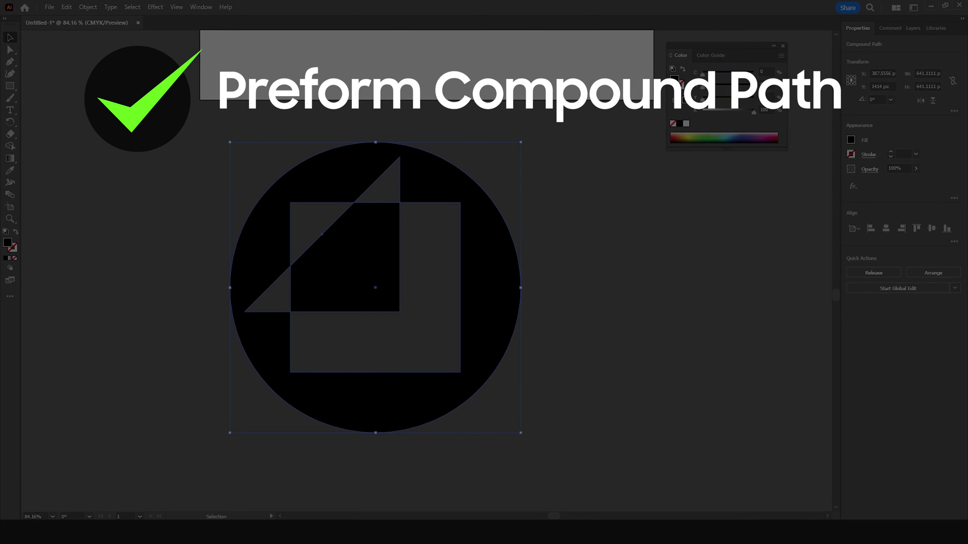
# Make the shapes a single compound path via Object > Compound Path > Make
pyautogui.click(88, 7)
pyautogui.moveTo(184, 402)
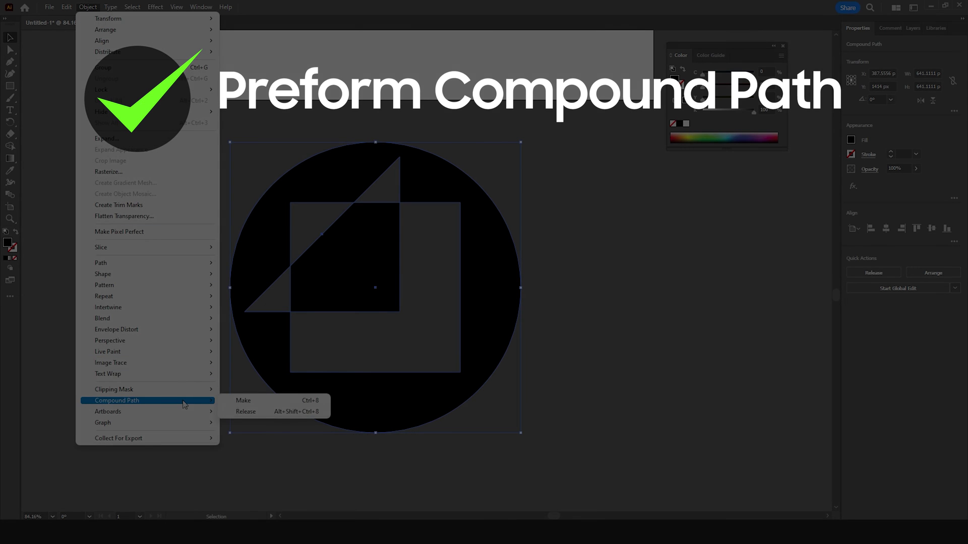
pyautogui.click(257, 401)
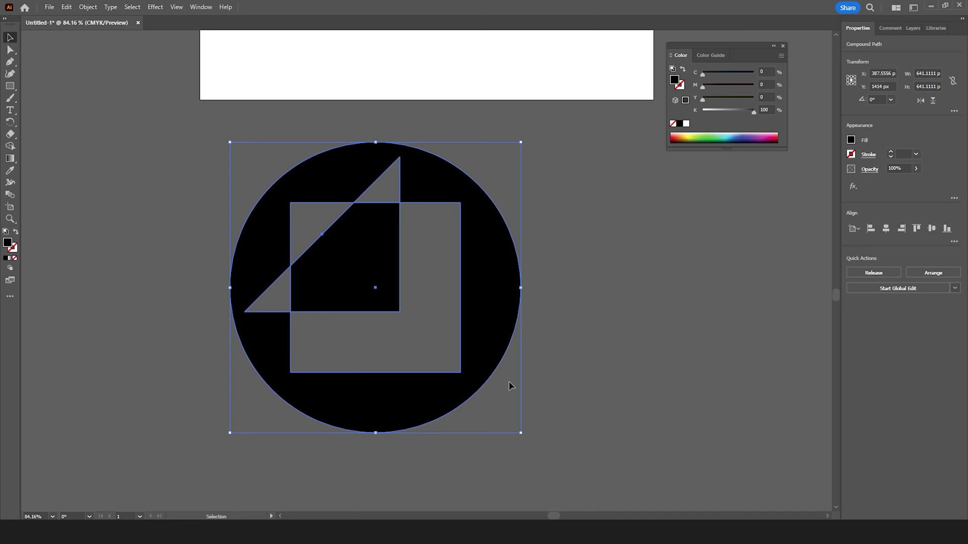
# Set up Export Selection for the compound path as SVG, renaming the asset to 'Custom Icon'
pyautogui.rightClick(483, 245)
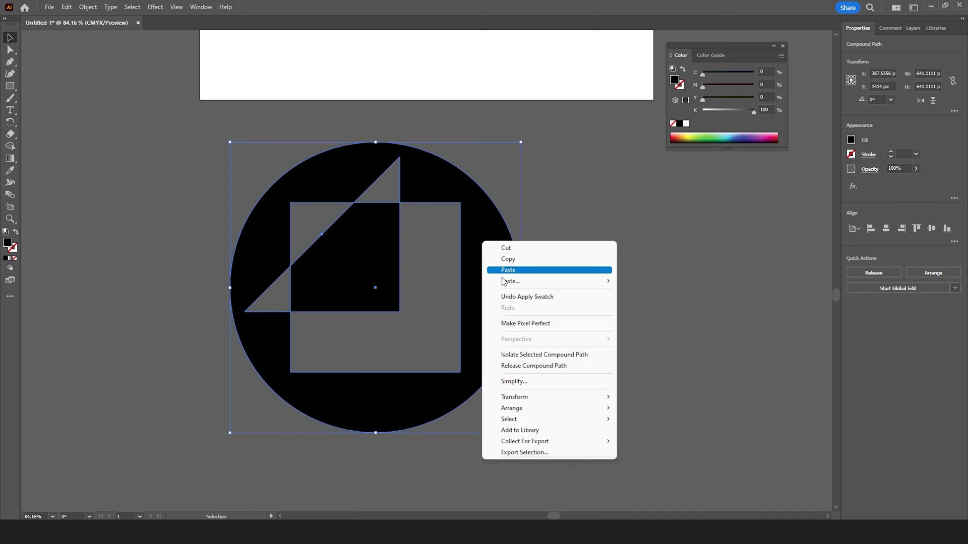
pyautogui.click(570, 453)
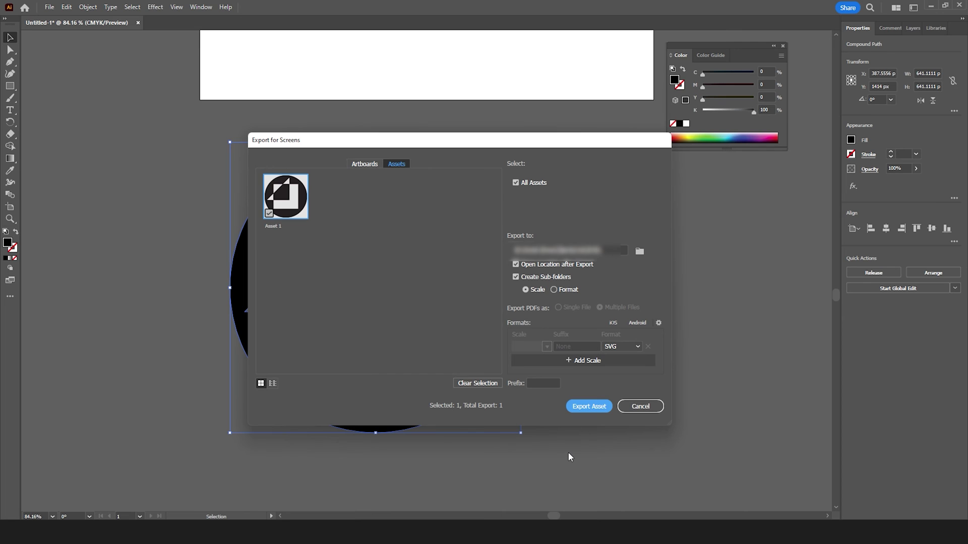
pyautogui.click(638, 346)
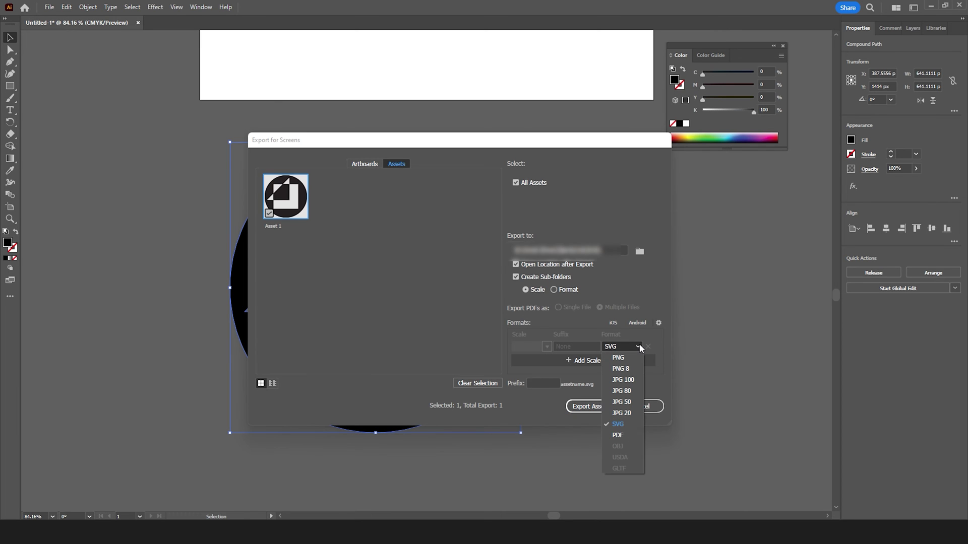
pyautogui.click(625, 423)
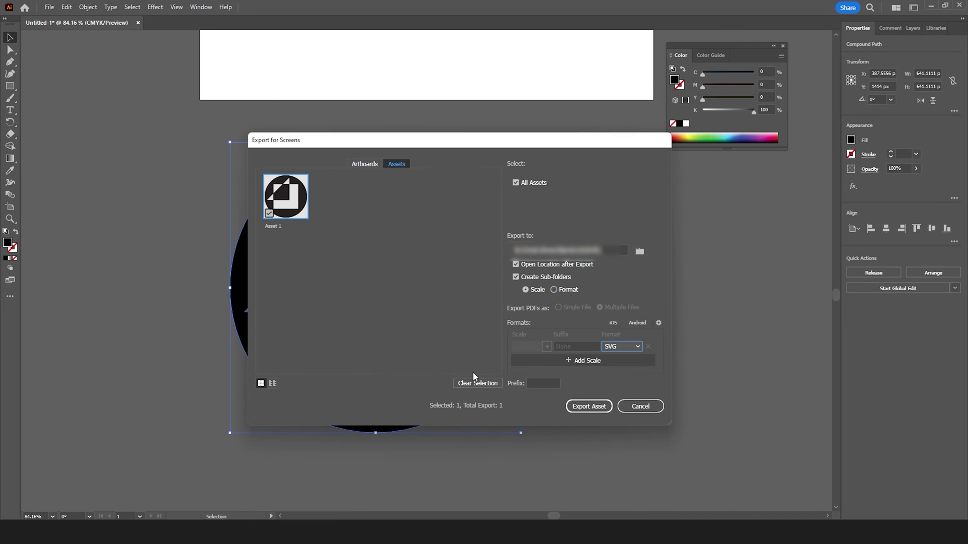
pyautogui.click(281, 228)
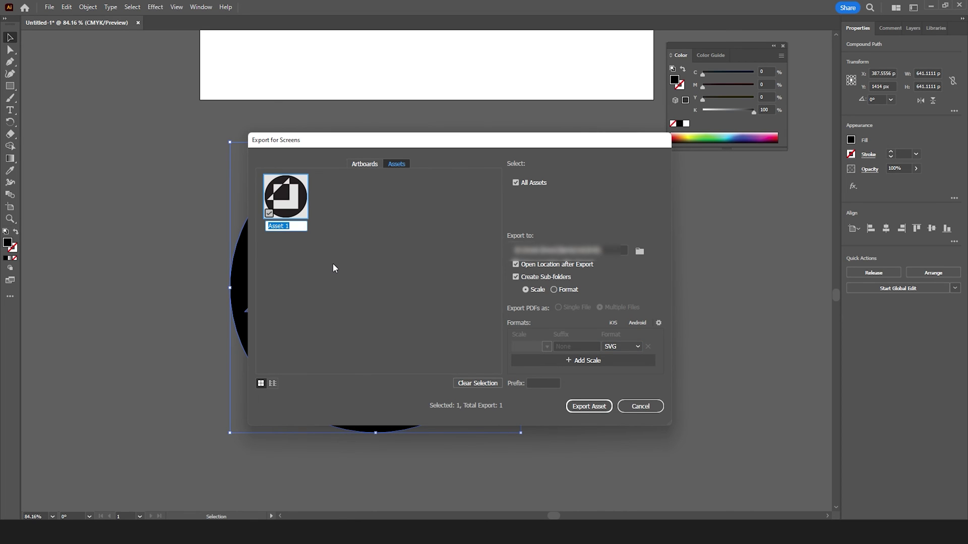
pyautogui.write('Custom Icon')
# Confirm the asset name 'Custom Icon' for the SVG export
pyautogui.press('Return')
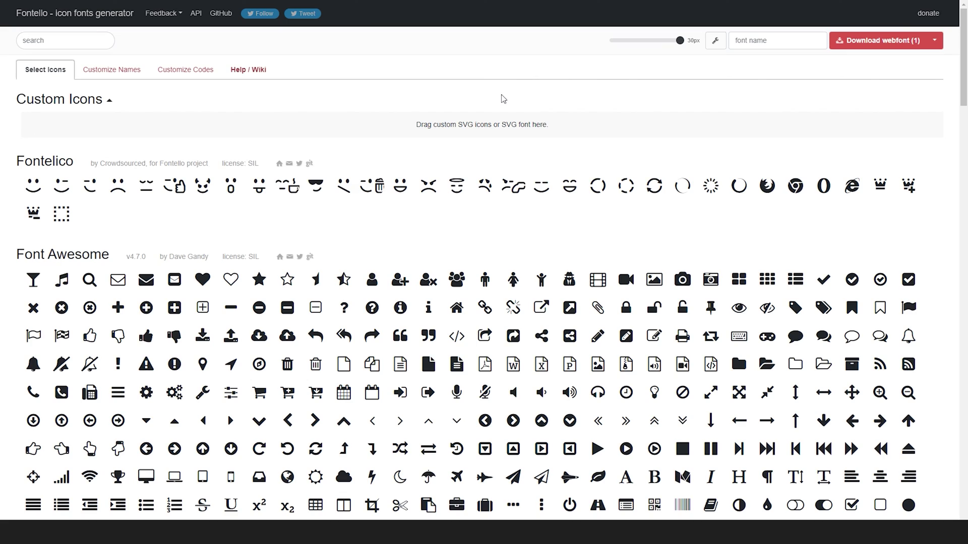
# Drag the four exported SVG icon files onto Fontello's custom icons drop area
pyautogui.scroll(-5, 643, 225)
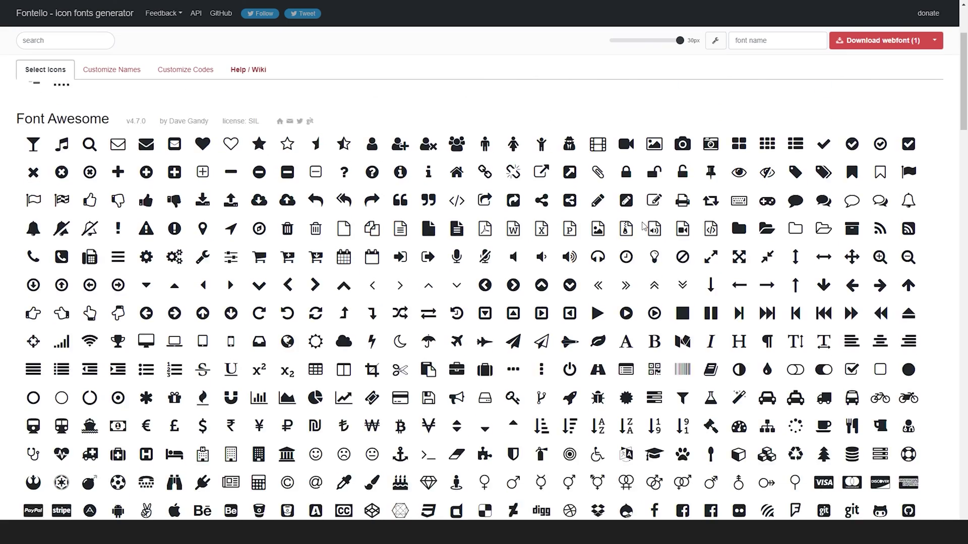
pyautogui.scroll(-8, 644, 225)
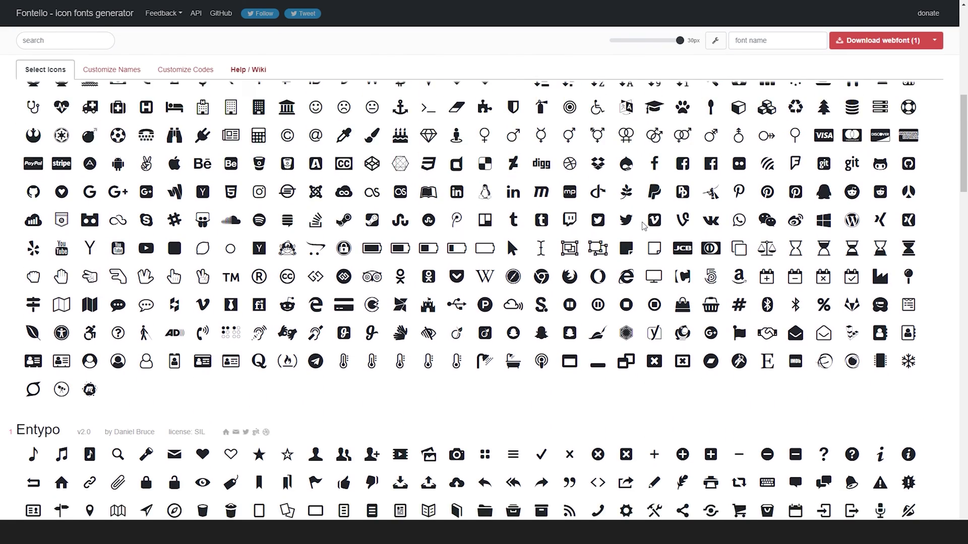
pyautogui.scroll(14, 642, 222)
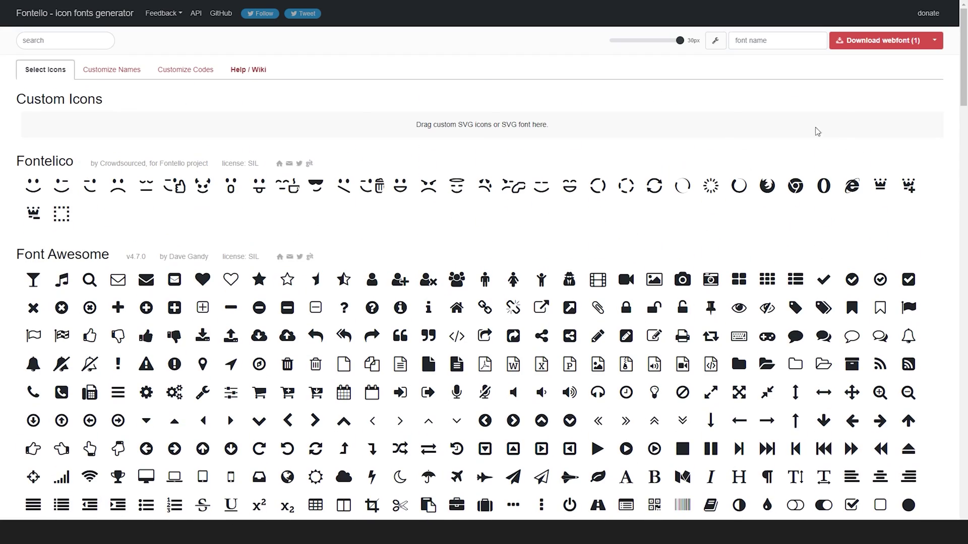
pyautogui.moveTo(963, 41)
pyautogui.mouseDown()
pyautogui.moveTo(965, 180)
pyautogui.moveTo(963, 60)
pyautogui.moveTo(952, 29)
pyautogui.mouseUp()
pyautogui.moveTo(967, 172); pyautogui.dragTo(437, 153)
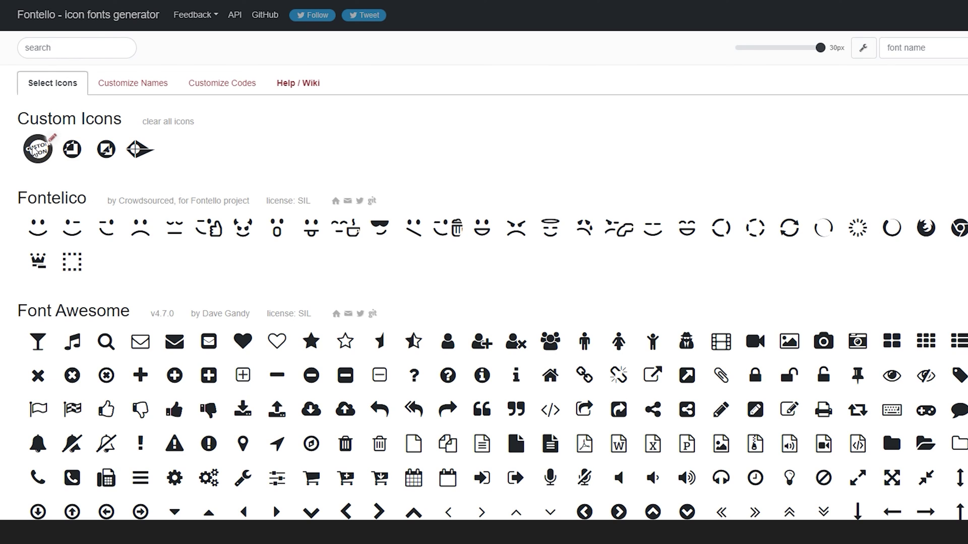
# Select all four custom icons for the font and open the first icon's glyph options
pyautogui.click(36, 151)
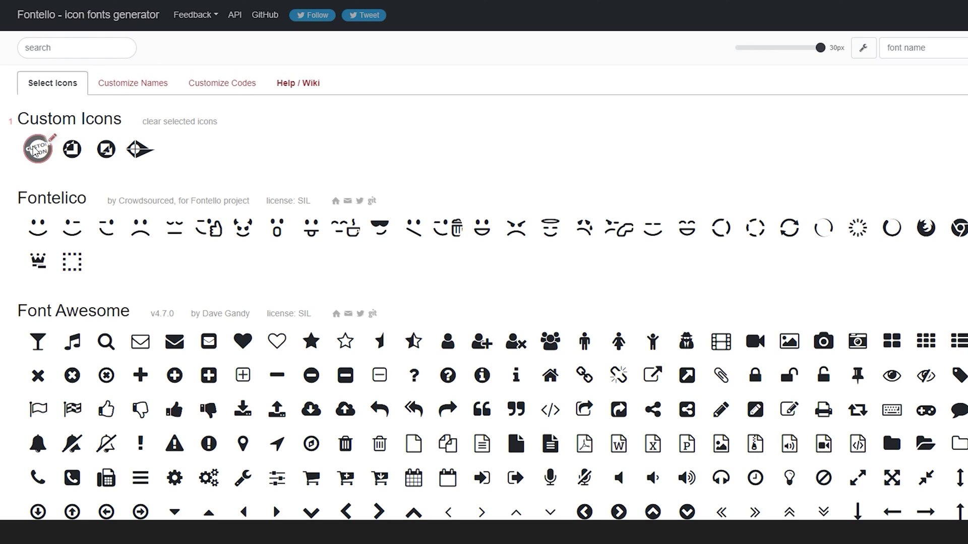
pyautogui.click(72, 151)
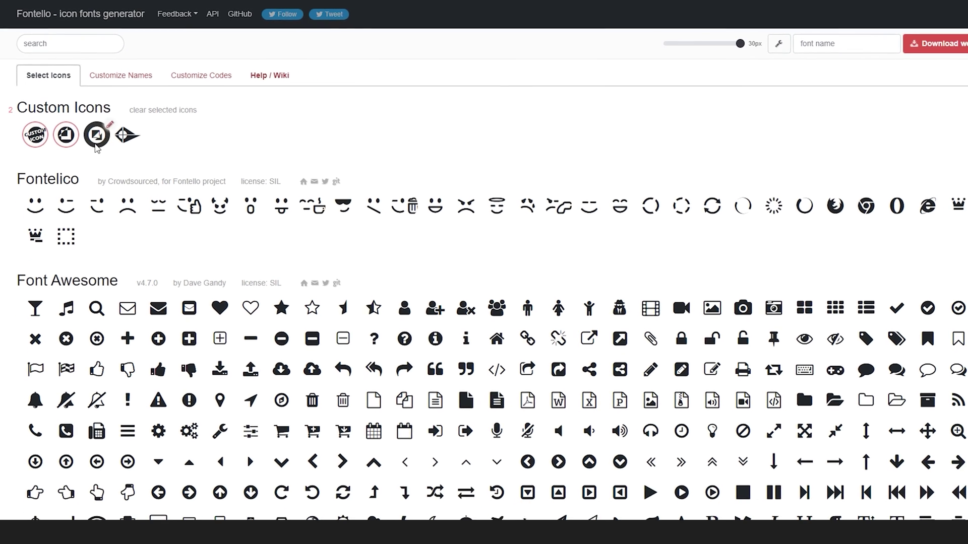
pyautogui.click(96, 137)
pyautogui.click(127, 137)
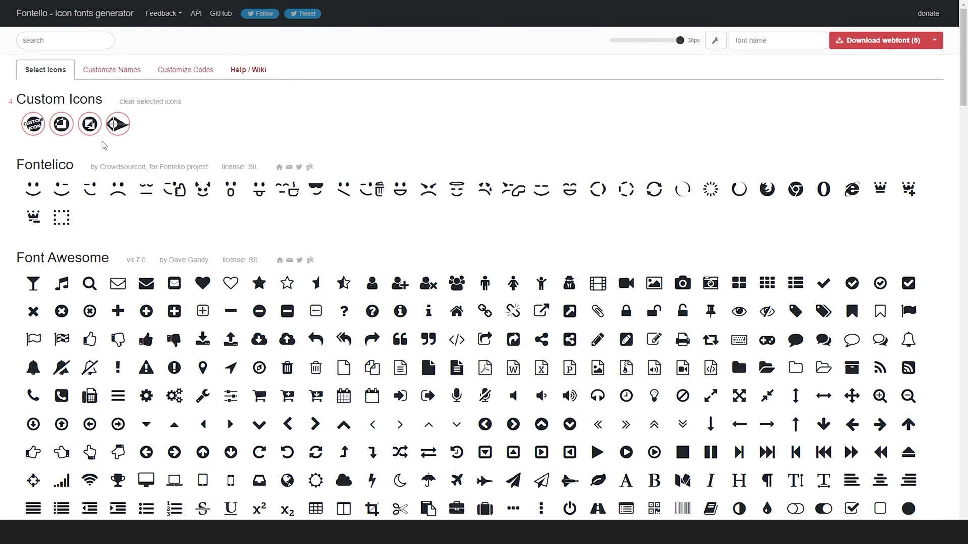
pyautogui.click(47, 116)
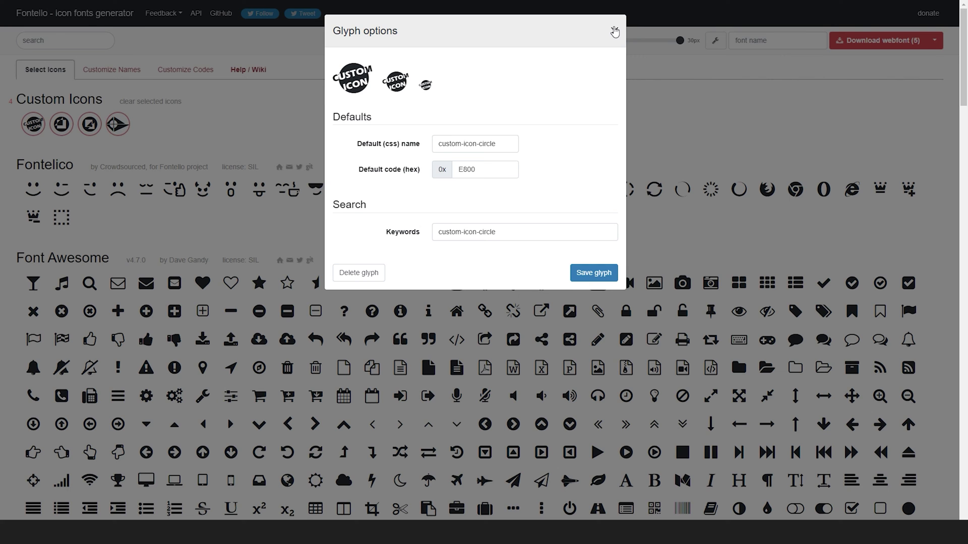
# Check the name and code of each of the four custom icons, closing each glyph dialog
pyautogui.click(615, 32)
pyautogui.moveTo(71, 122)
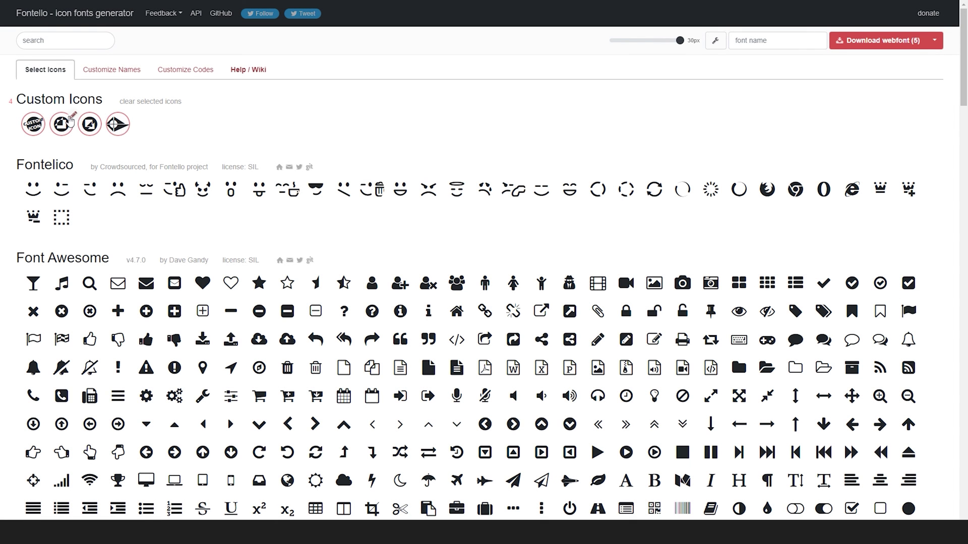
pyautogui.click(71, 118)
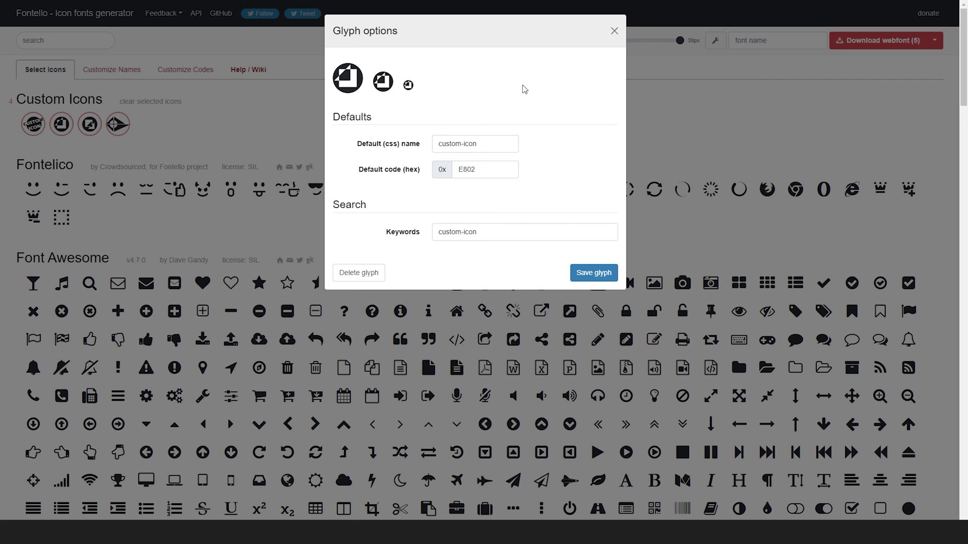
pyautogui.click(614, 32)
pyautogui.click(100, 118)
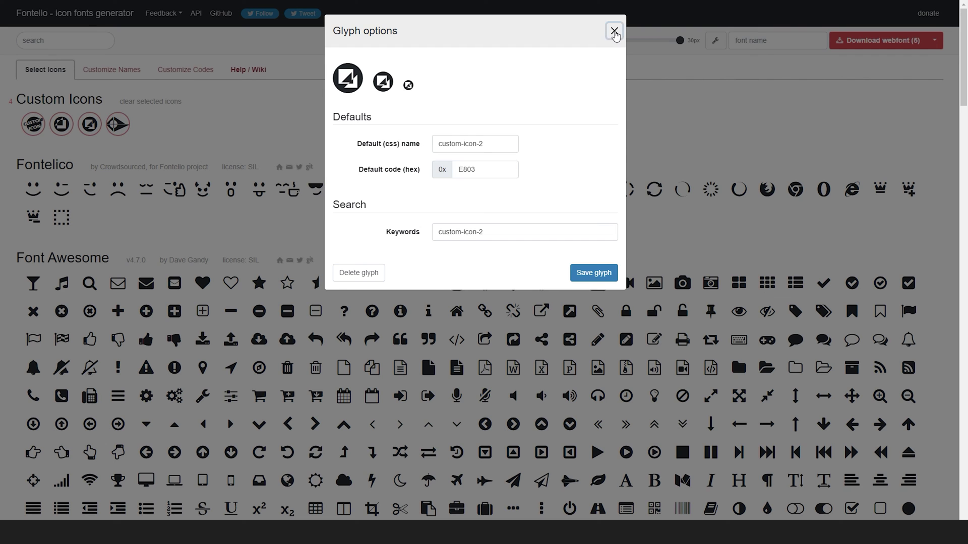
pyautogui.click(614, 32)
pyautogui.click(130, 117)
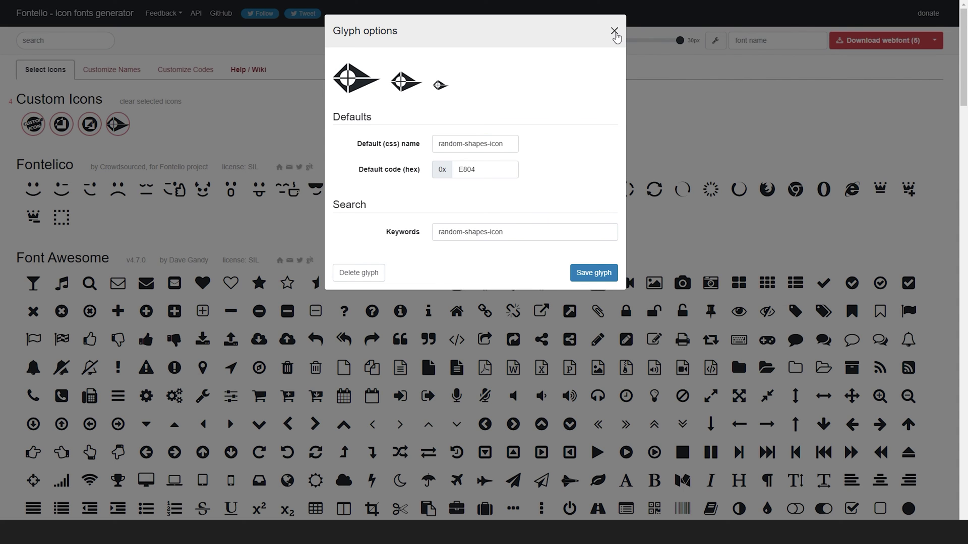
pyautogui.click(615, 32)
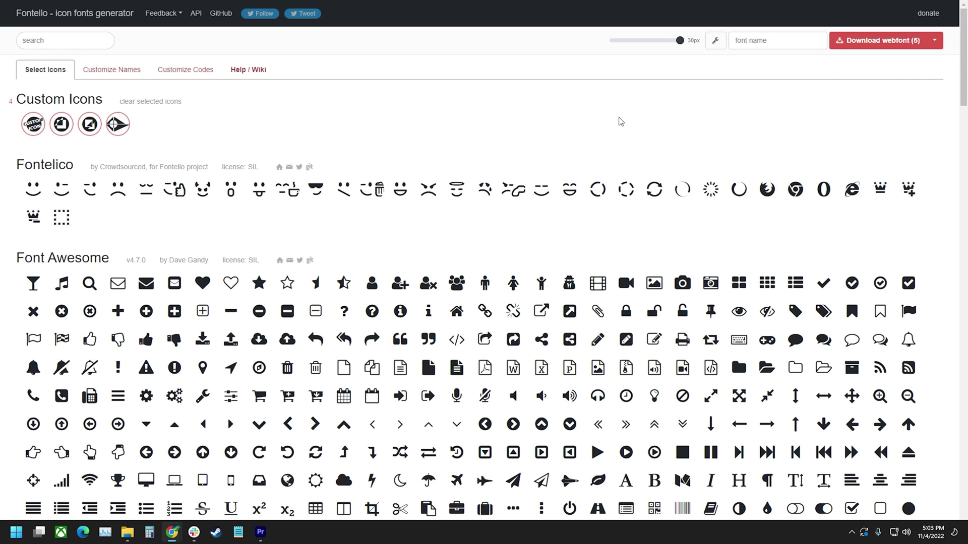
# Name the font 'someicons' and download the webfont
pyautogui.click(786, 39)
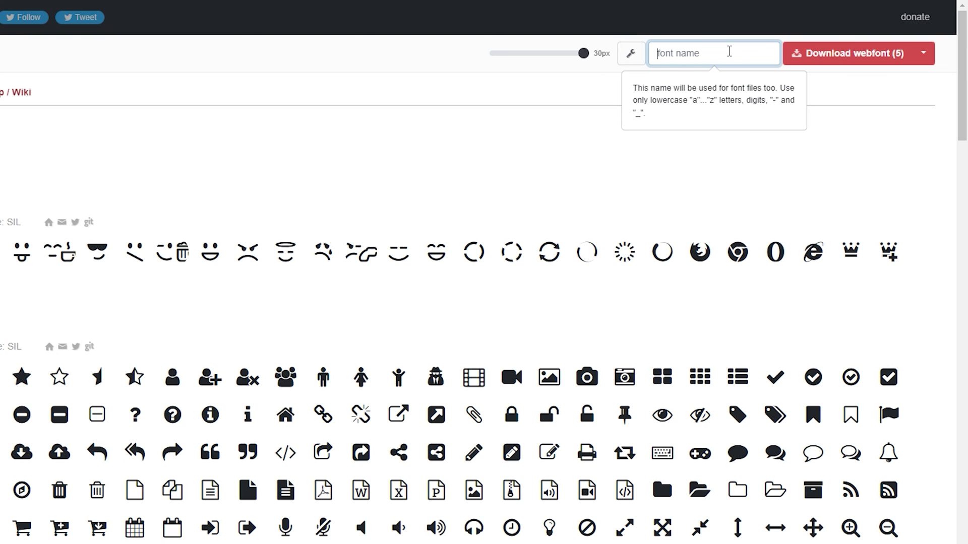
pyautogui.write('someicons')
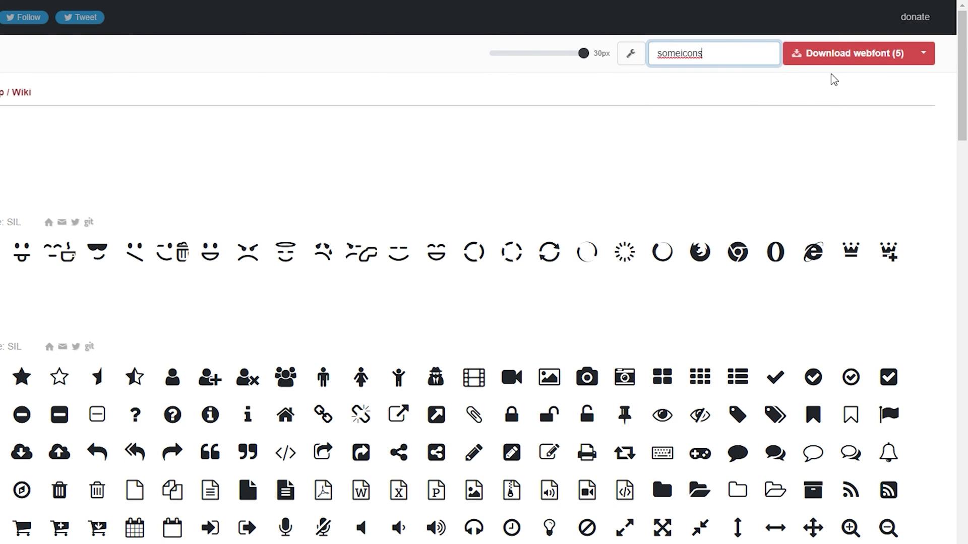
pyautogui.click(835, 80)
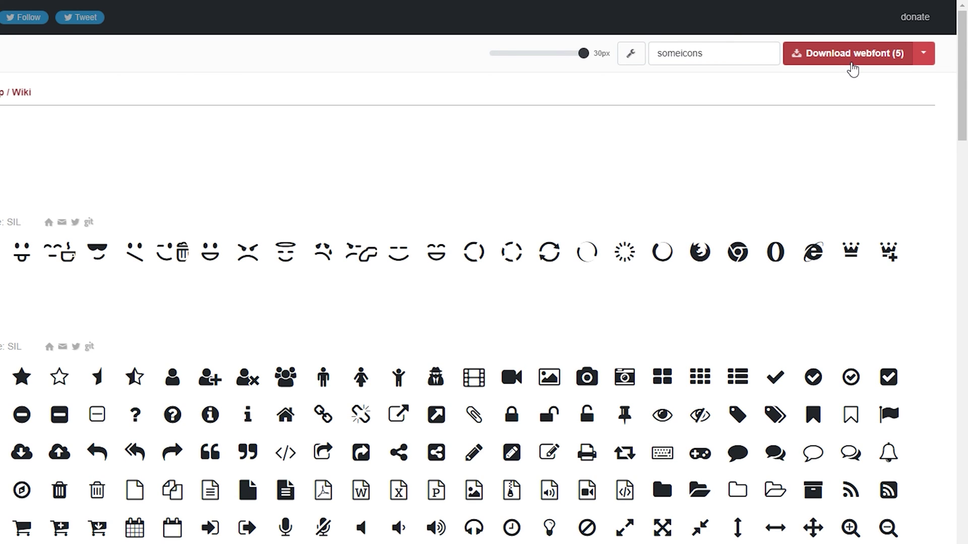
pyautogui.click(851, 64)
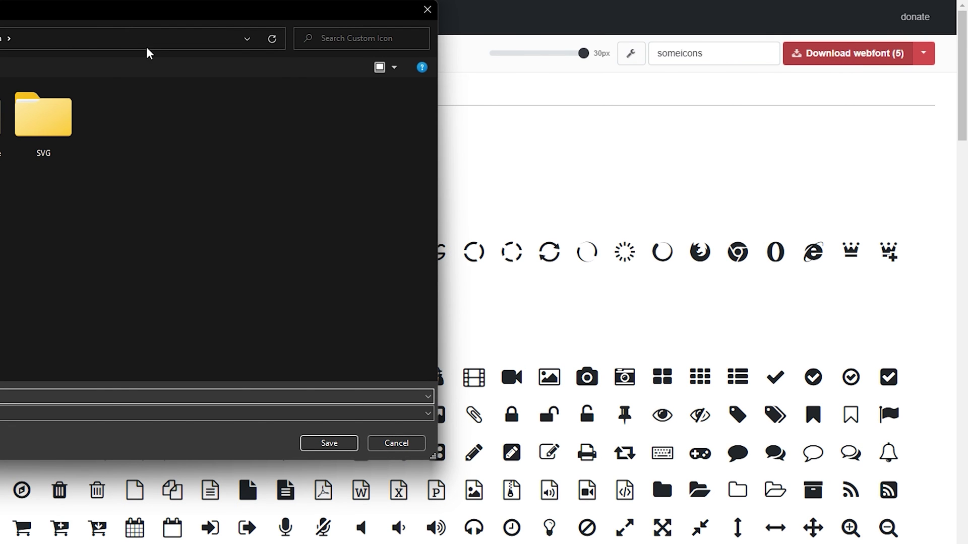
# Save the webfont zip into the Custom Icon folder and open its fontello-138a1a73 folder
pyautogui.moveTo(115, 13); pyautogui.dragTo(342, 111)
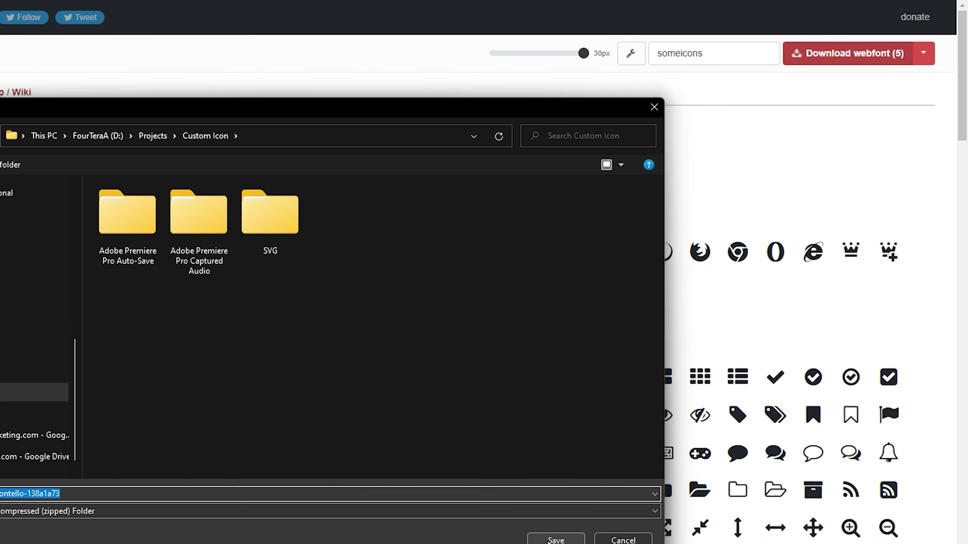
pyautogui.click(555, 539)
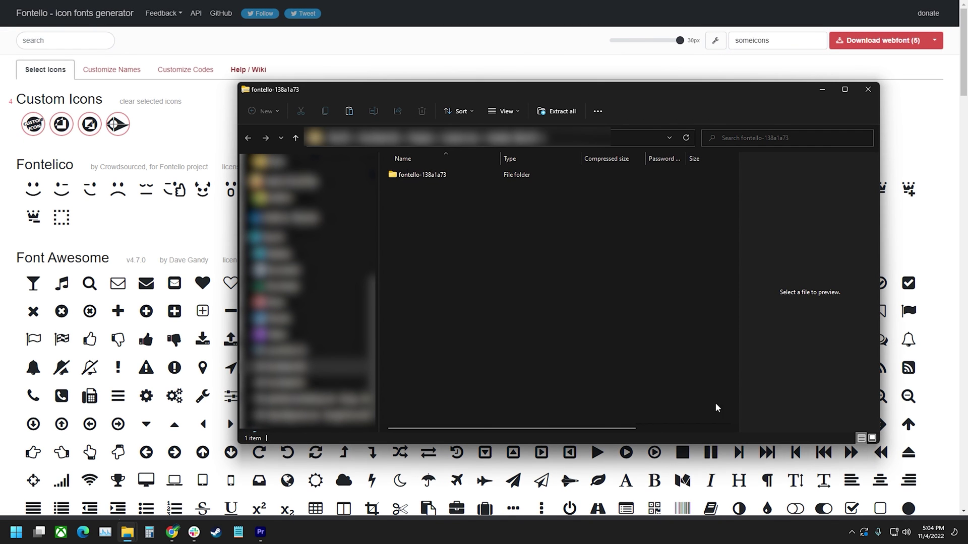
pyautogui.doubleClick(454, 181)
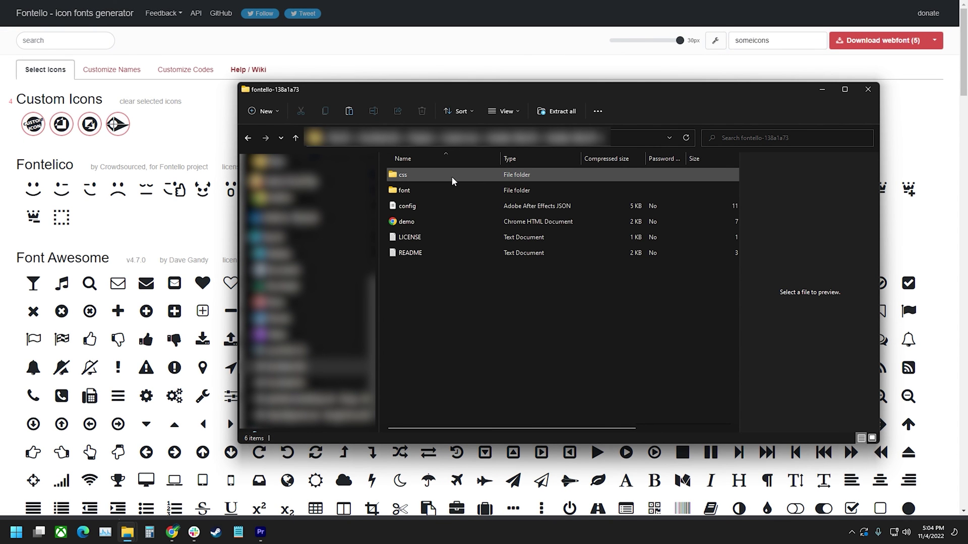
# Inspect the css and font folders for the someicons files, returning to the top folder
pyautogui.doubleClick(454, 176)
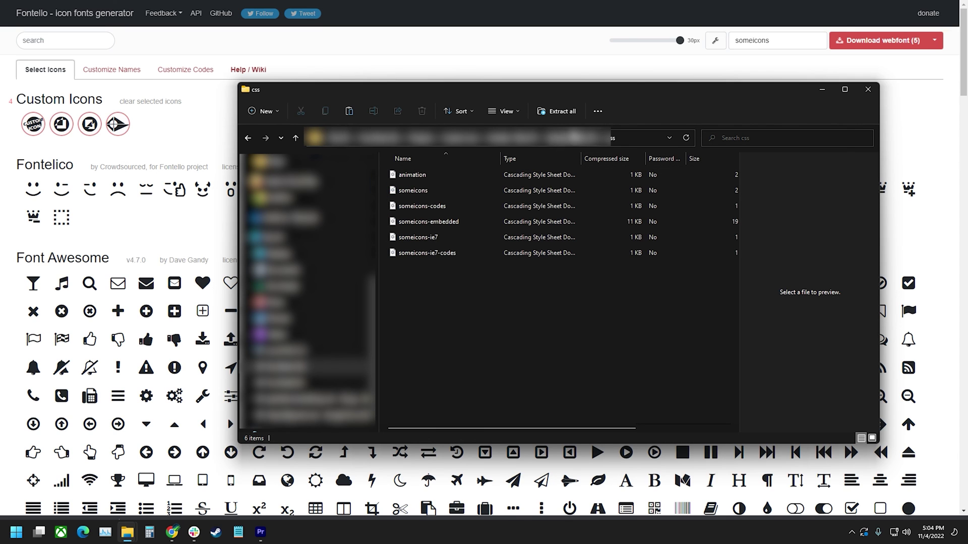
pyautogui.hotkey('alt', 'Left')
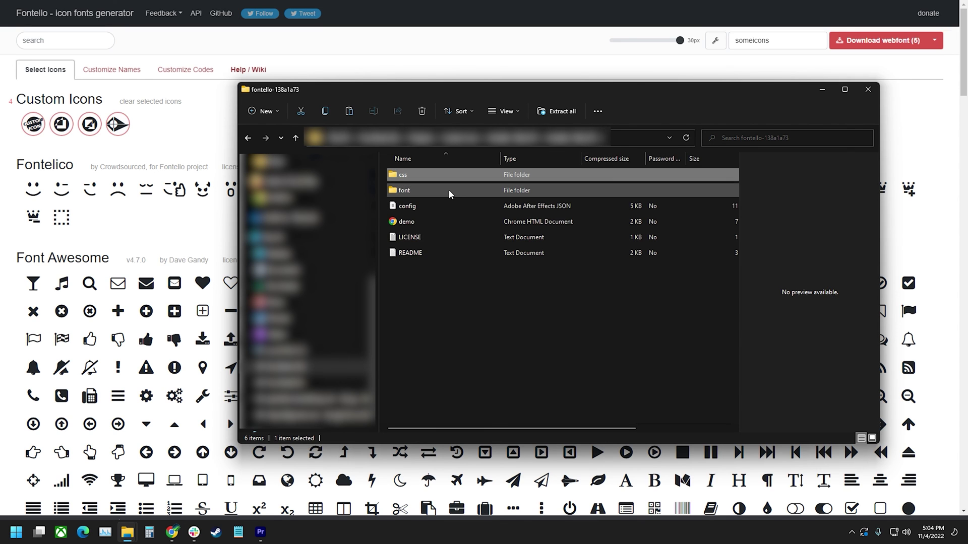
pyautogui.doubleClick(451, 192)
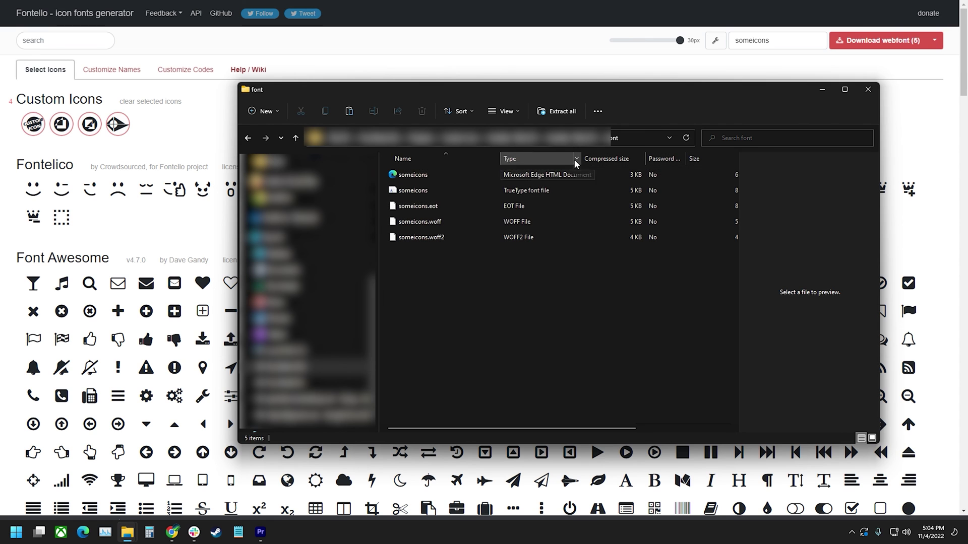
pyautogui.hotkey('alt', 'Left')
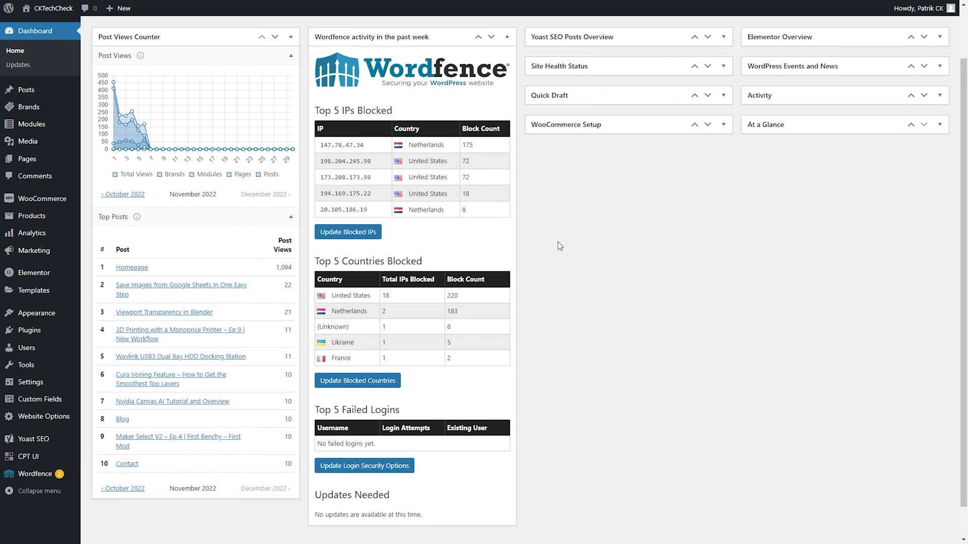
pyautogui.moveTo(40, 274)
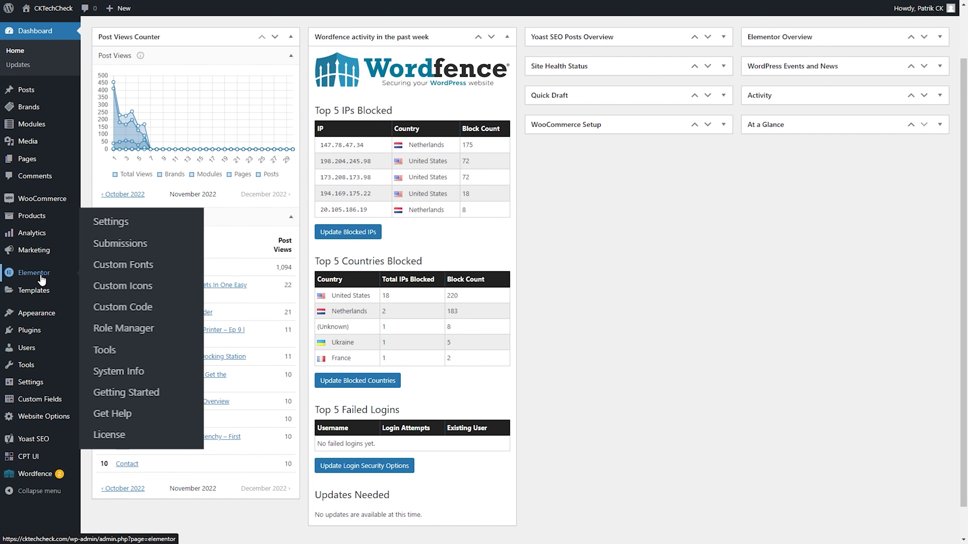
# Create and save a 'Random Icons' custom icon set from the uploaded Fontello zip
pyautogui.click(134, 290)
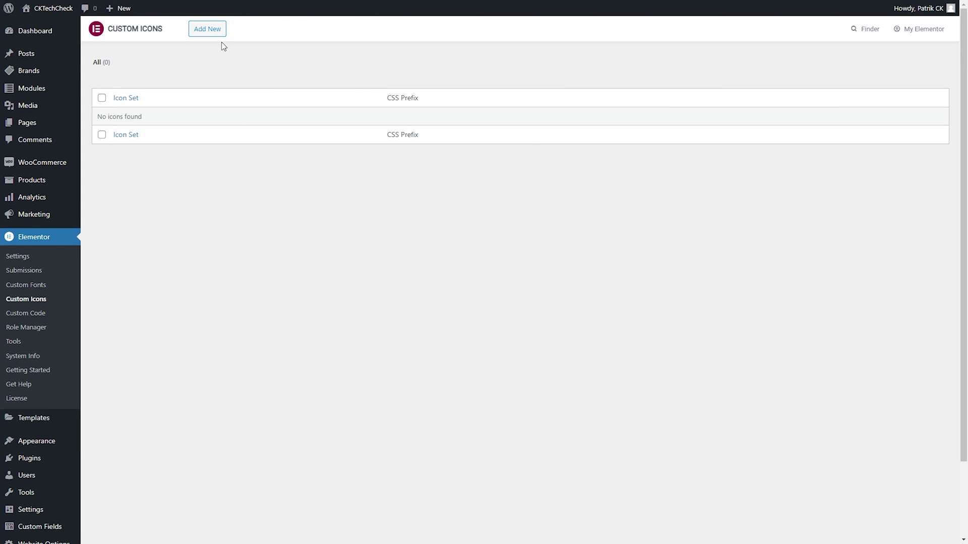
pyautogui.click(207, 30)
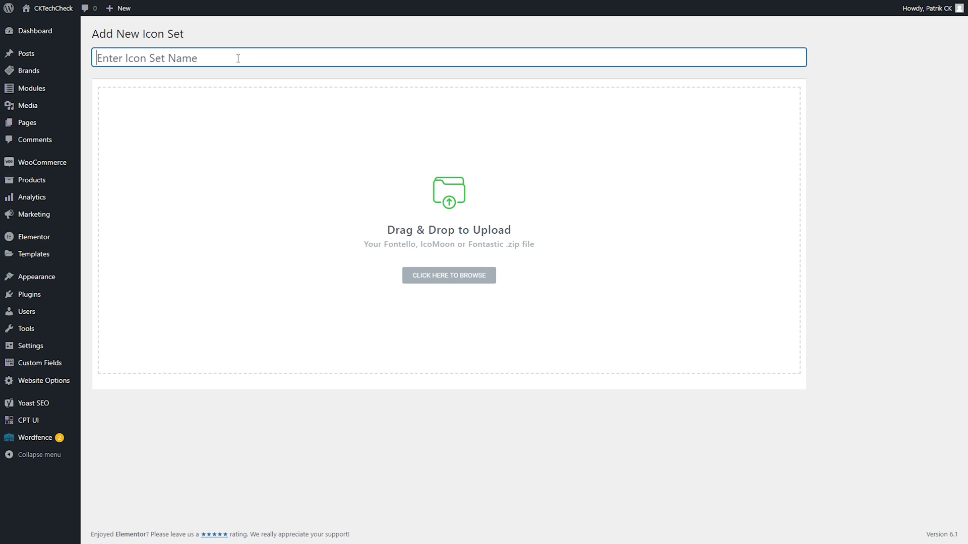
pyautogui.write('R')
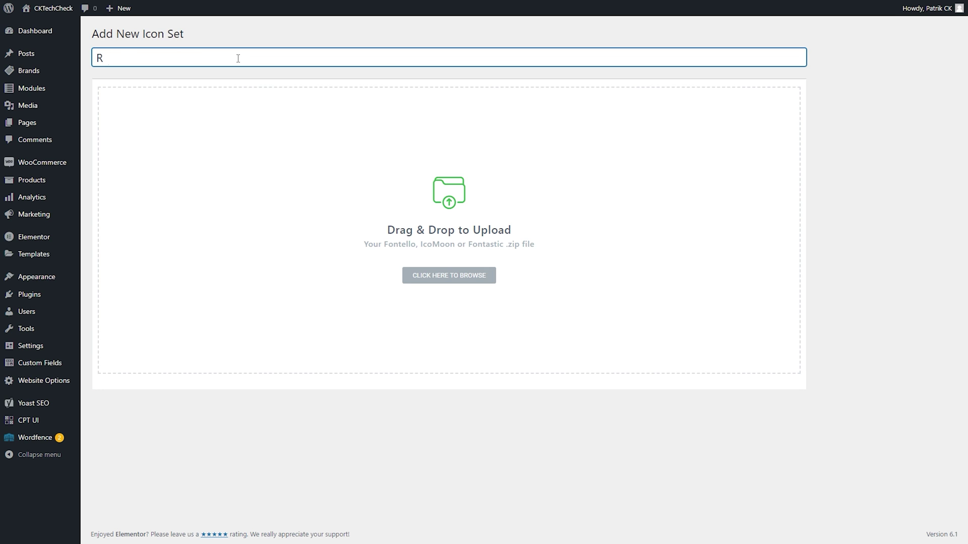
pyautogui.write('andom Icons')
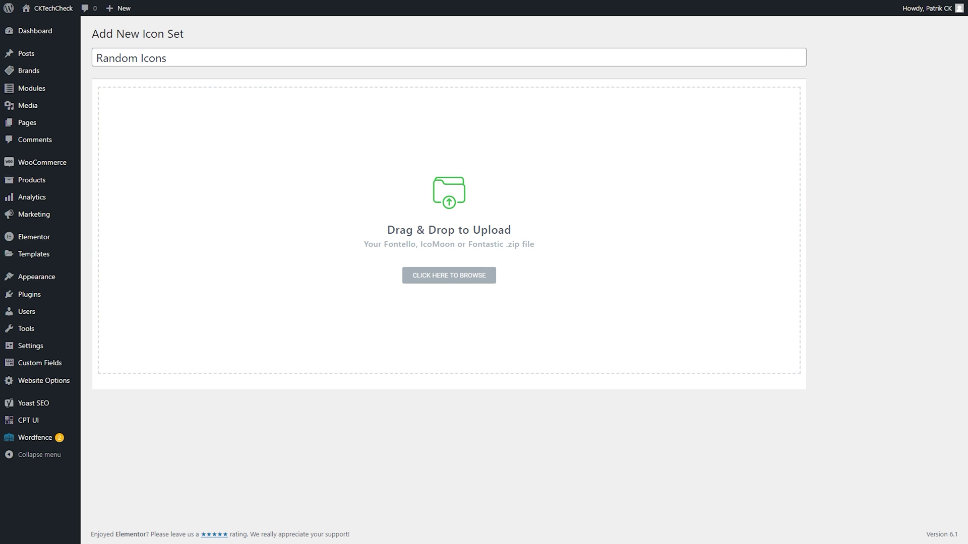
pyautogui.moveTo(950, 252); pyautogui.dragTo(356, 199)
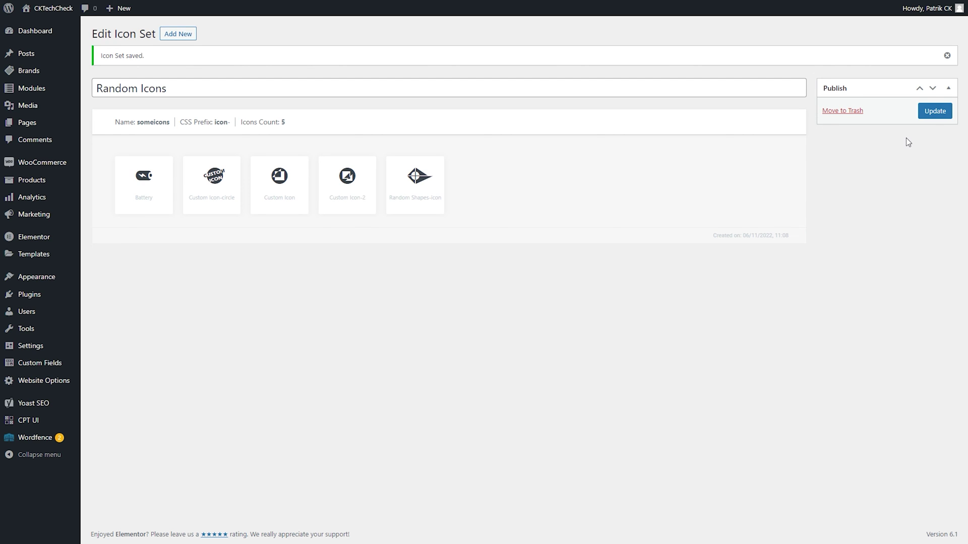
pyautogui.click(934, 112)
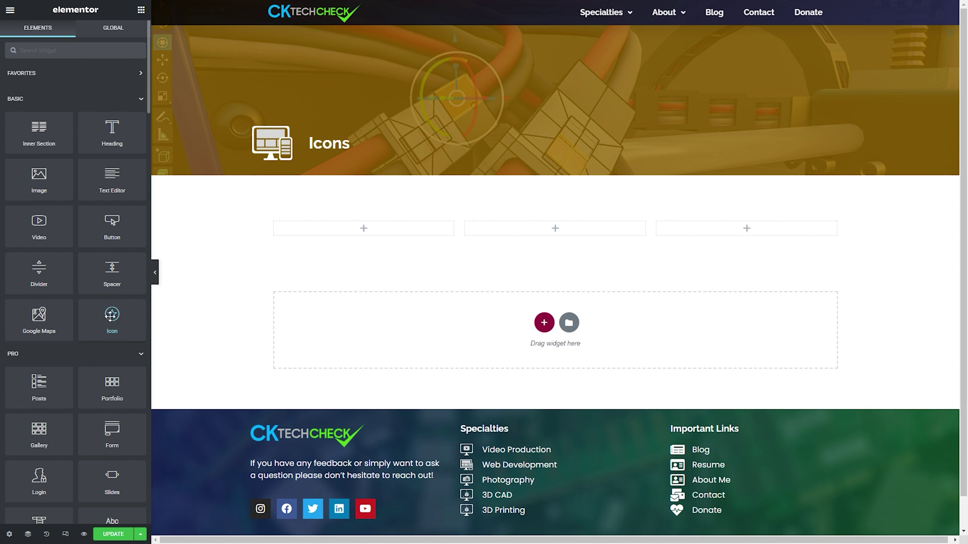
# Add an Icon widget to the first column using the fourth custom icon from Random Icons
pyautogui.moveTo(111, 316); pyautogui.dragTo(363, 233)
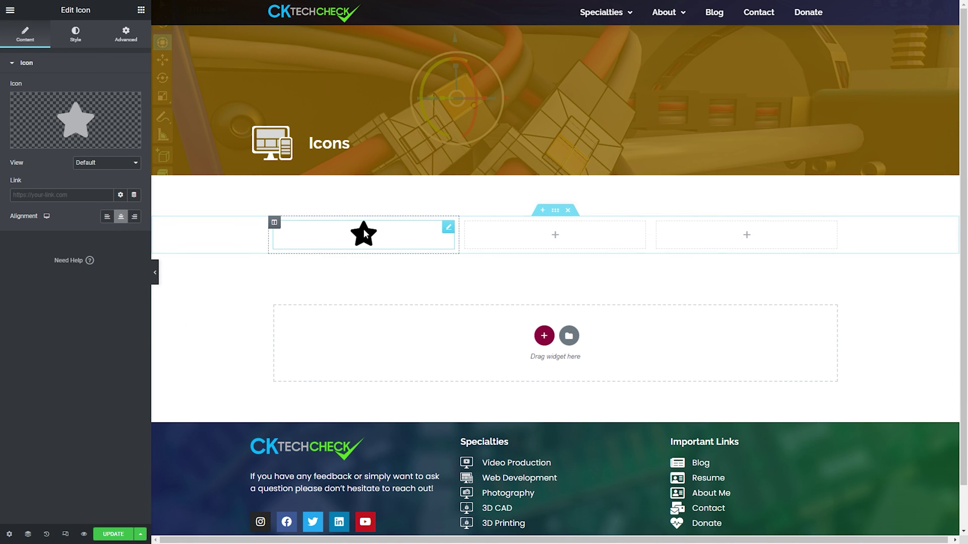
pyautogui.click(71, 112)
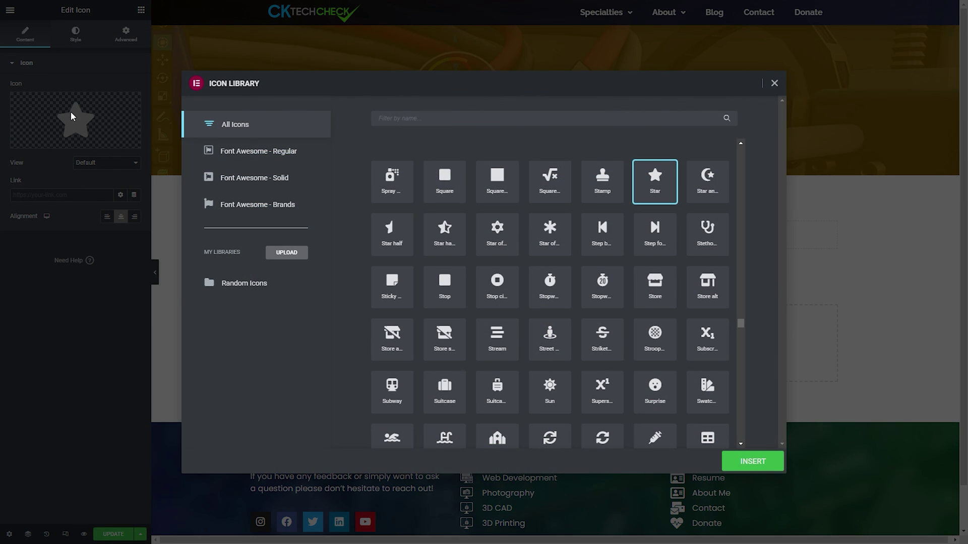
pyautogui.click(235, 283)
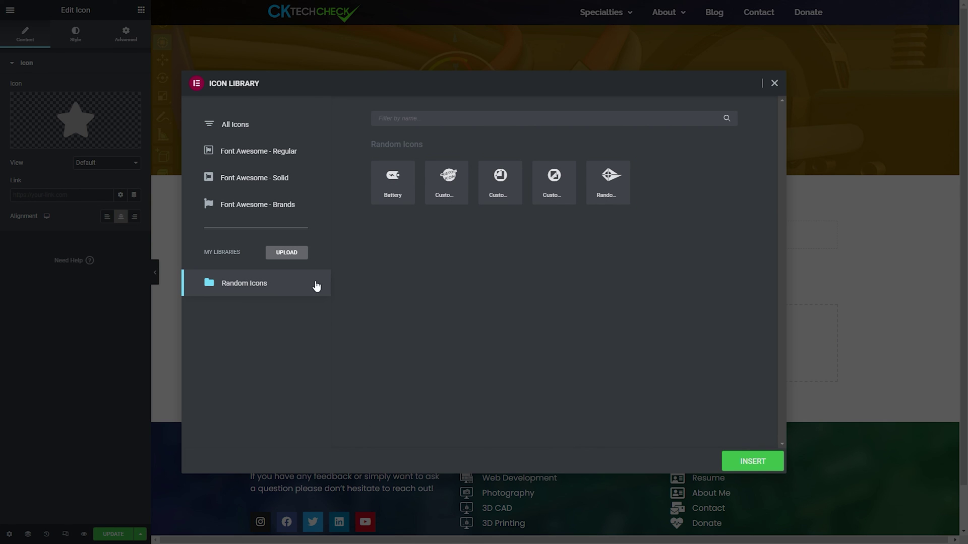
pyautogui.click(548, 186)
pyautogui.click(757, 467)
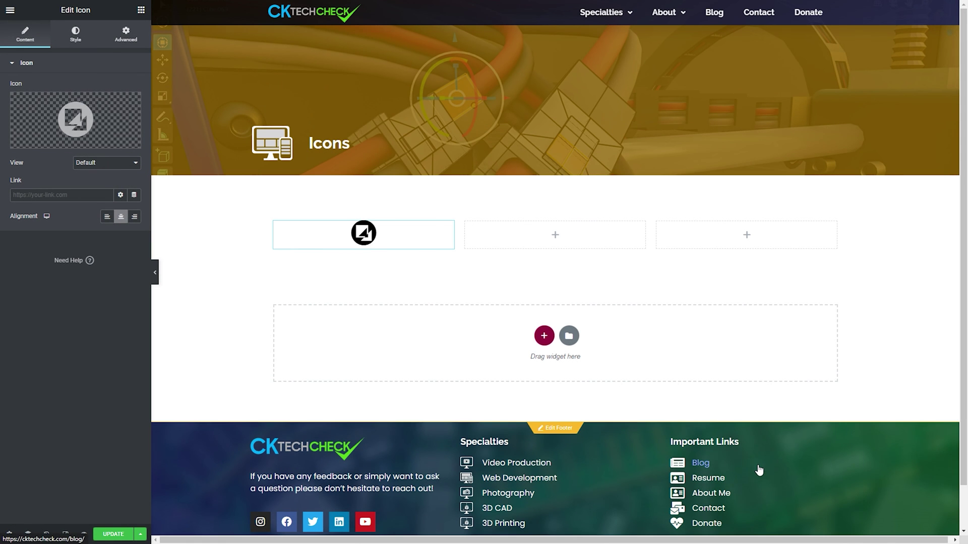
# Set the icon size to 217 px and its colour to the orange Accent global colour
pyautogui.click(75, 35)
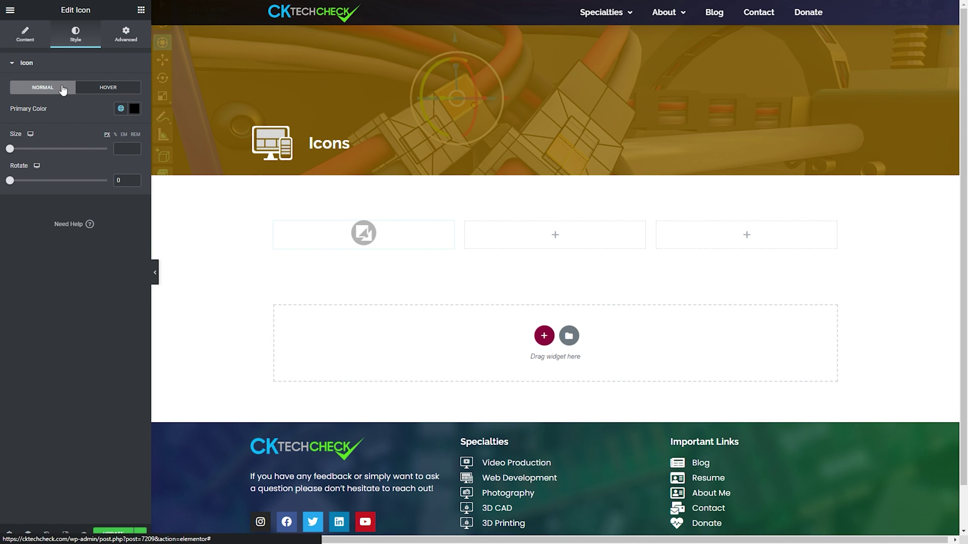
pyautogui.moveTo(9, 149); pyautogui.dragTo(81, 162)
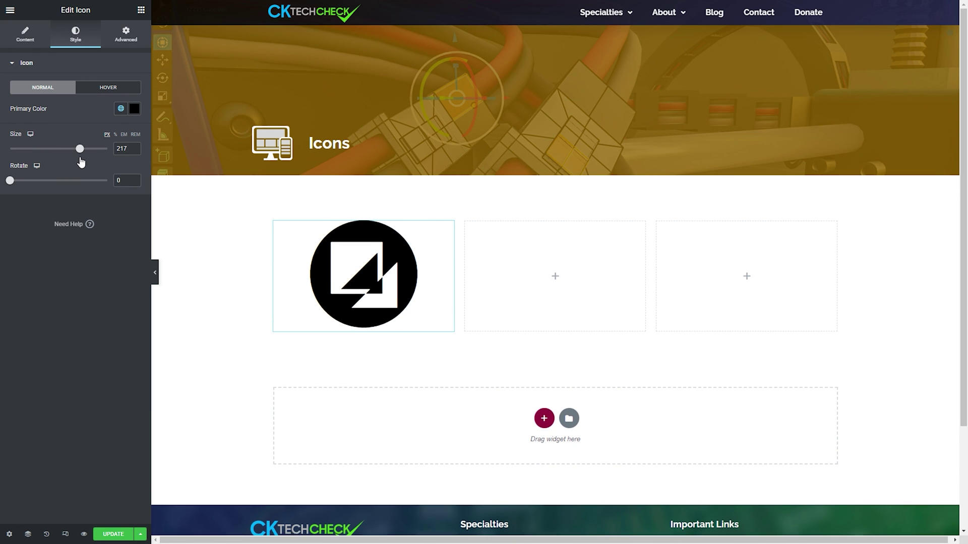
pyautogui.click(128, 108)
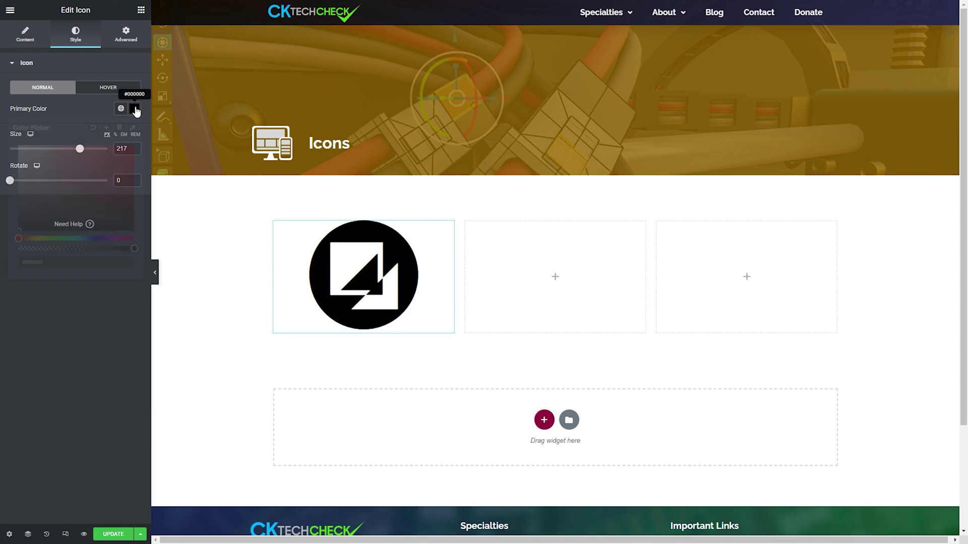
pyautogui.click(121, 108)
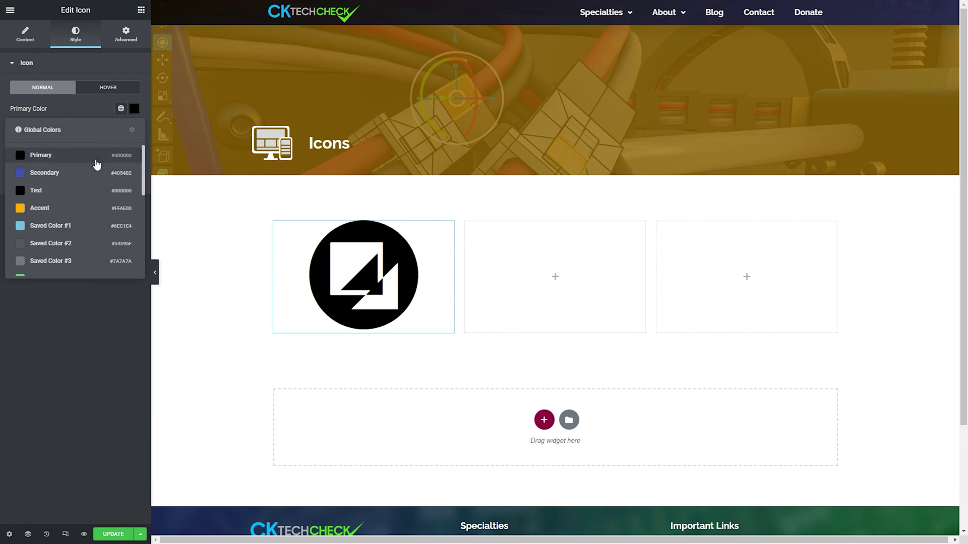
pyautogui.click(83, 201)
# Make the icon turn dark red and rotate 162° on hover
pyautogui.click(105, 87)
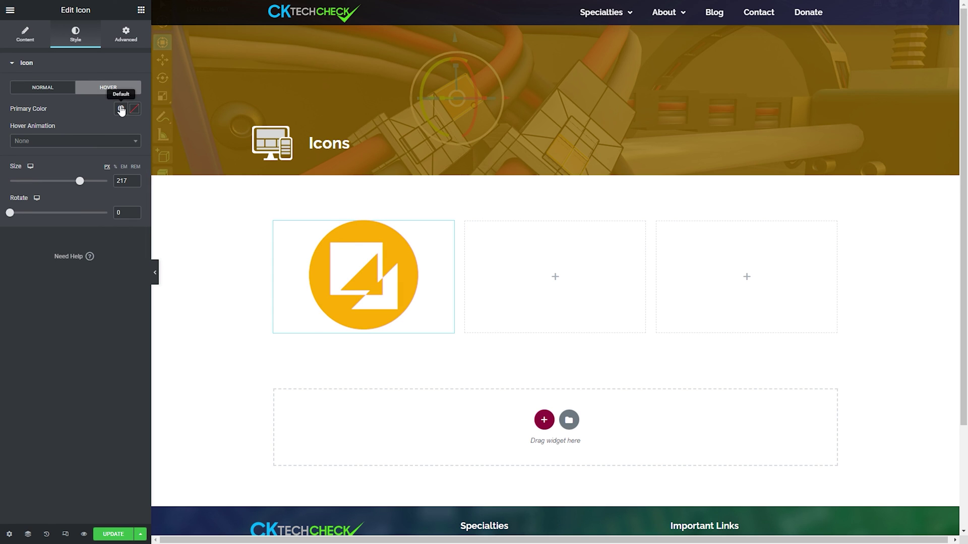
pyautogui.click(121, 108)
pyautogui.scroll(-3, 93, 178)
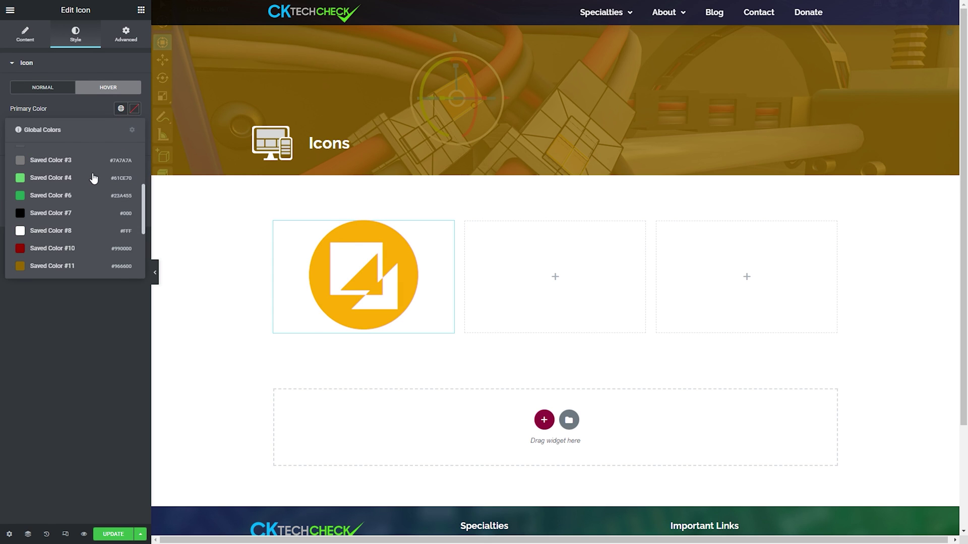
pyautogui.click(83, 246)
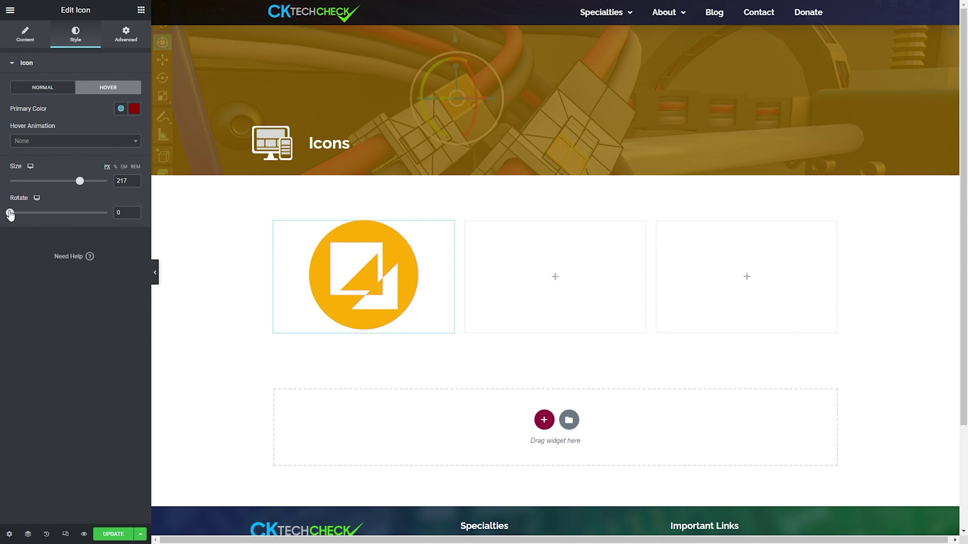
pyautogui.moveTo(10, 214); pyautogui.dragTo(54, 214)
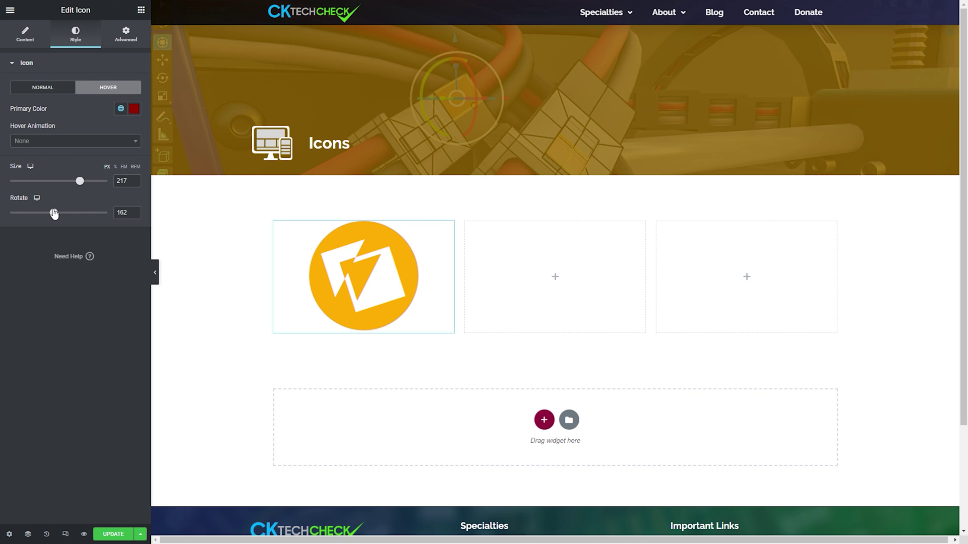
pyautogui.click(141, 9)
# Add an Icon widget to the middle column with the CUSTOM ICON circle from Random Icons
pyautogui.moveTo(119, 324); pyautogui.dragTo(555, 276)
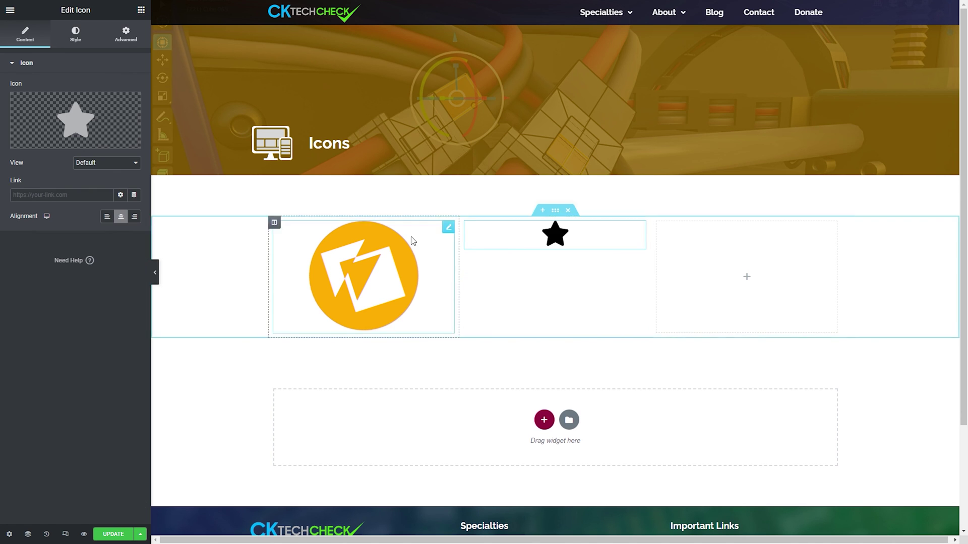
pyautogui.click(63, 110)
pyautogui.click(250, 284)
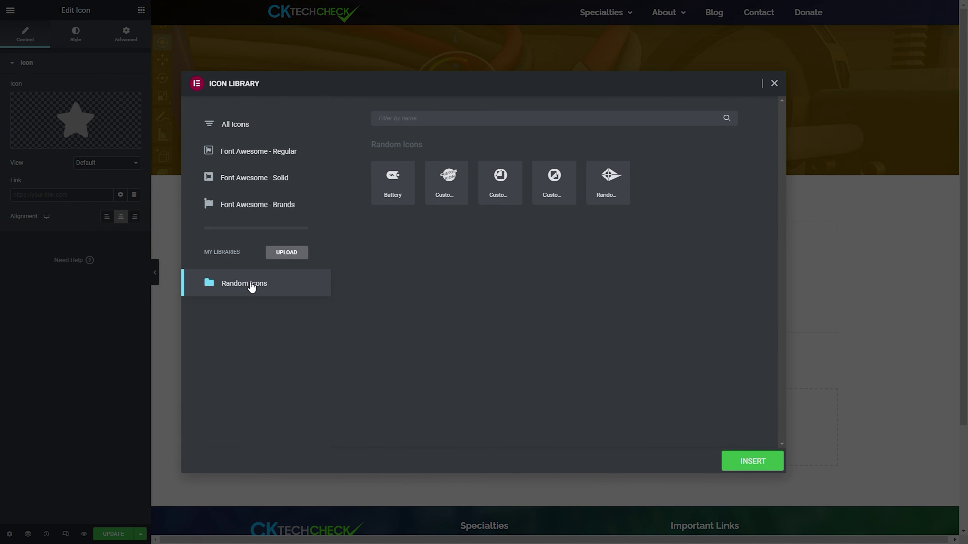
pyautogui.click(443, 183)
pyautogui.click(751, 461)
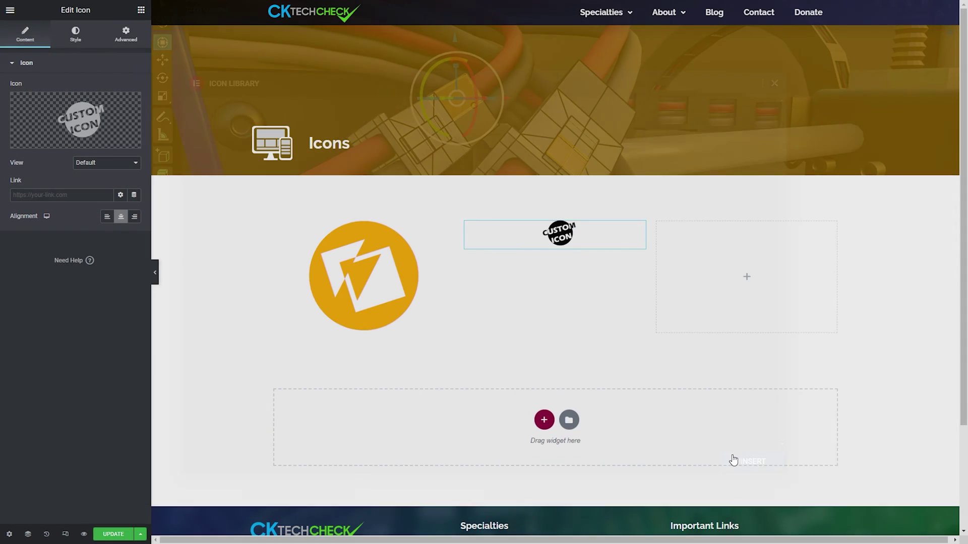
pyautogui.click(75, 35)
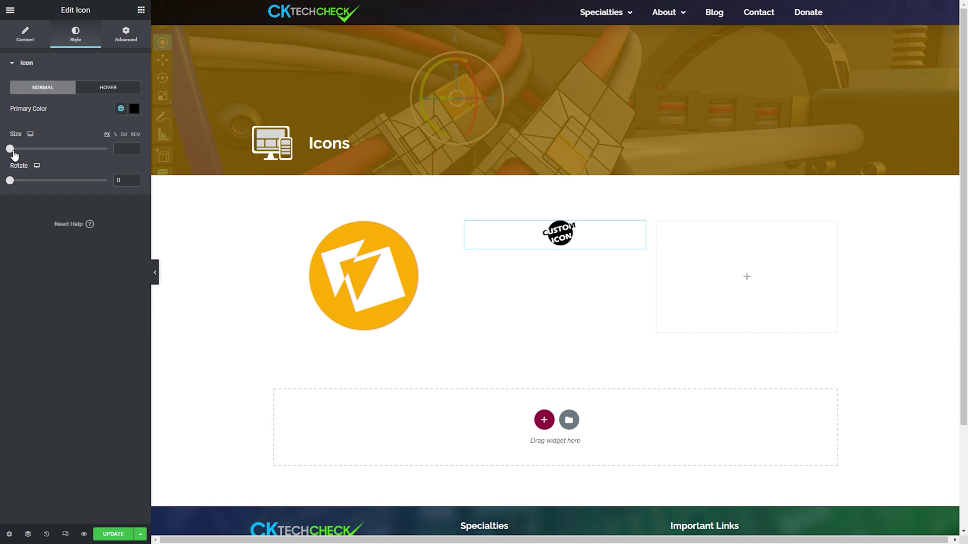